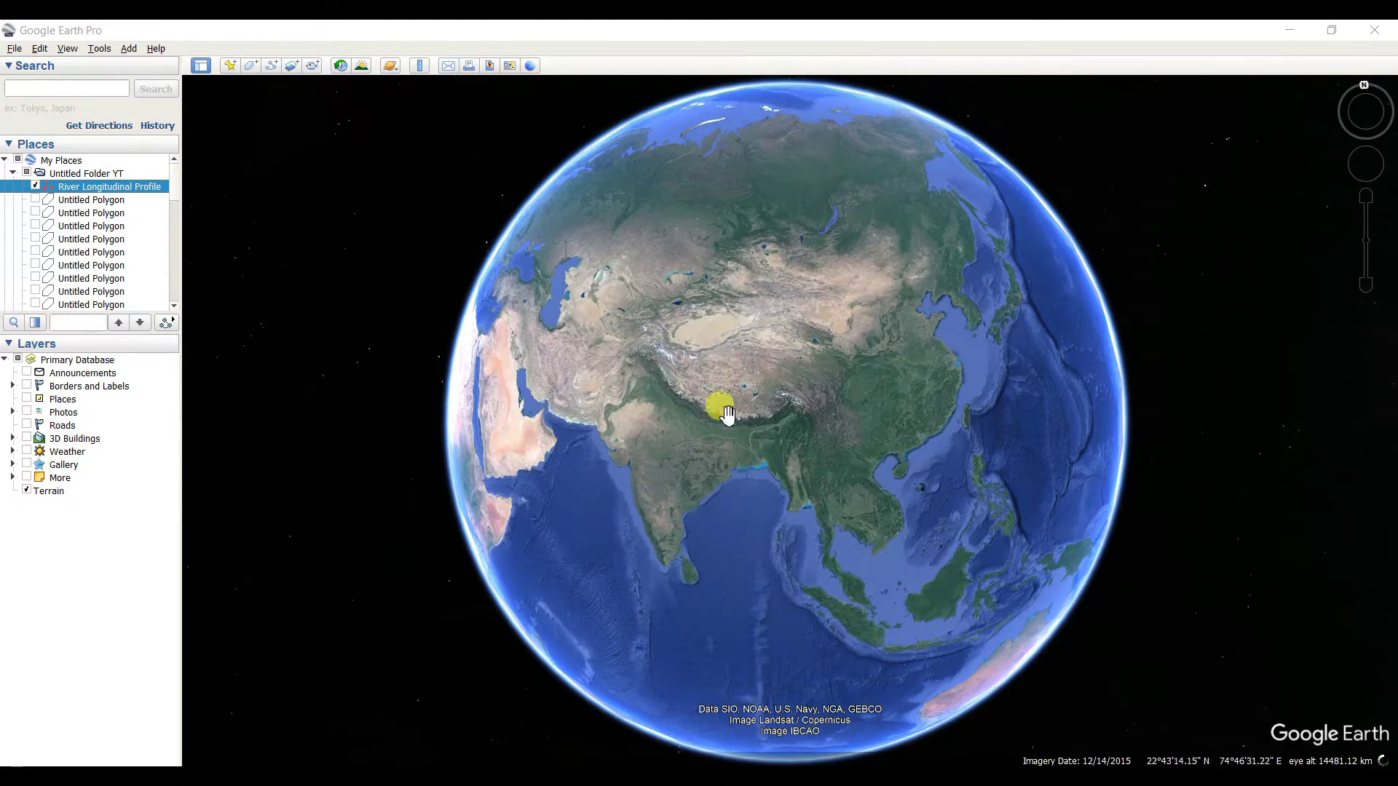
- Zoom in on the red River Longitudinal Profile path, hiding and reshowing it twice to compare with the valley
scroll(719, 422, up, 5)
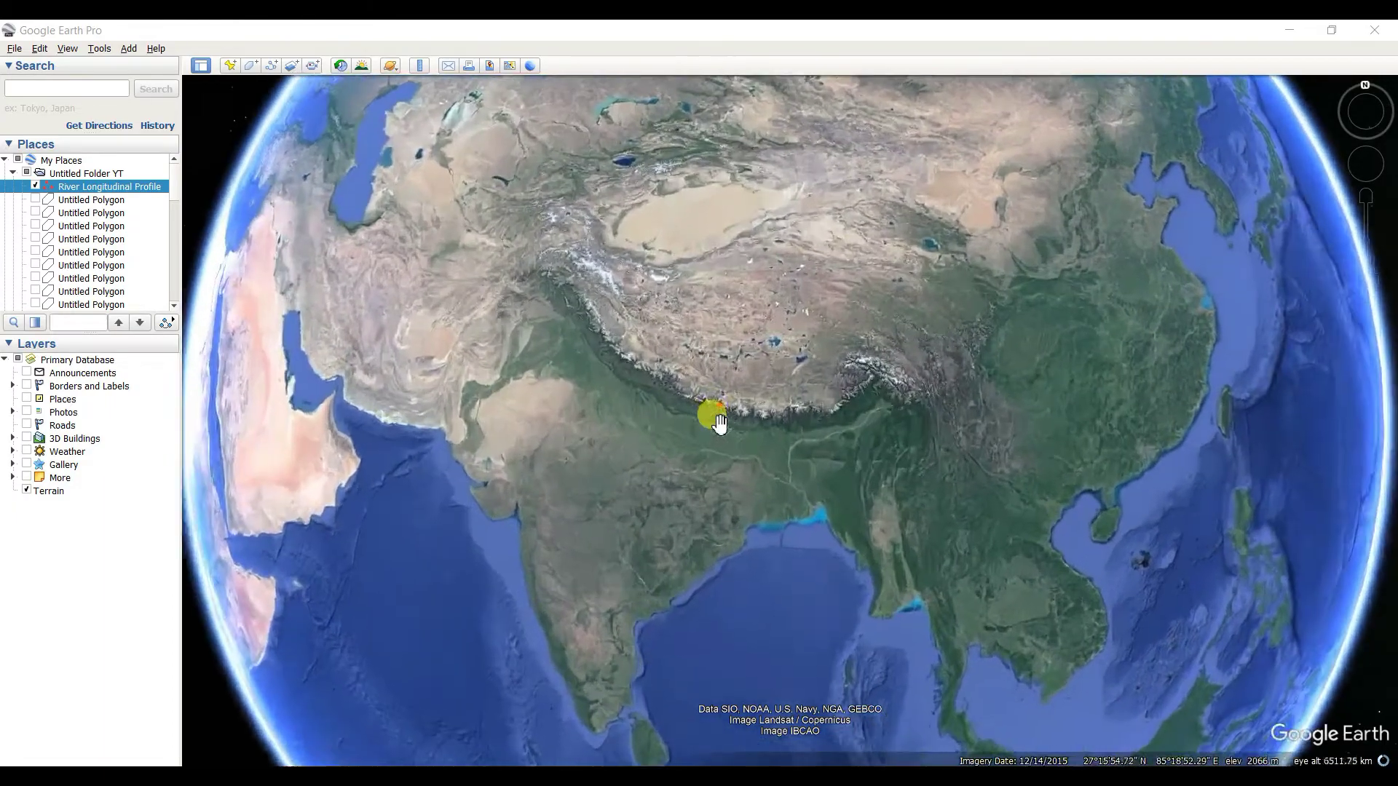
scroll(714, 397, up, 3)
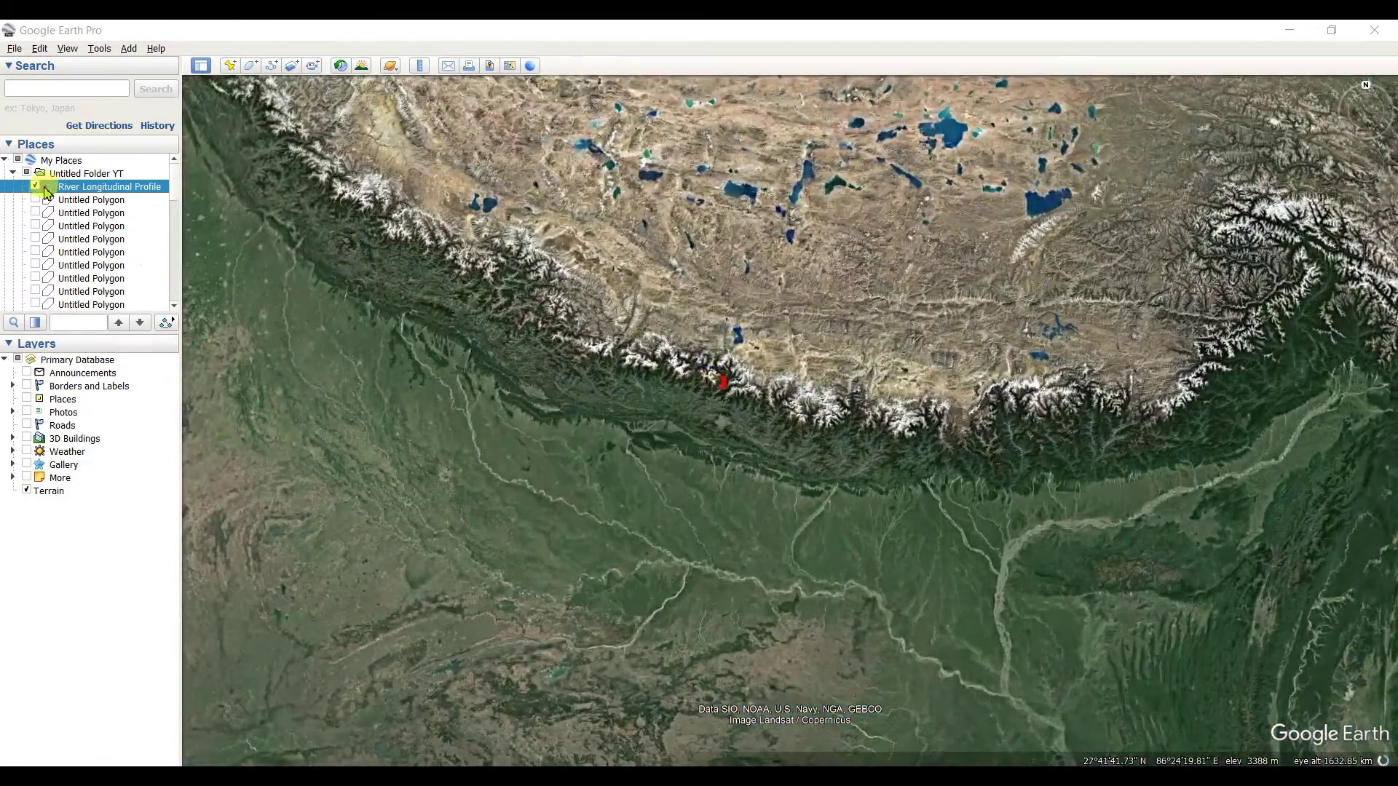
click(35, 186)
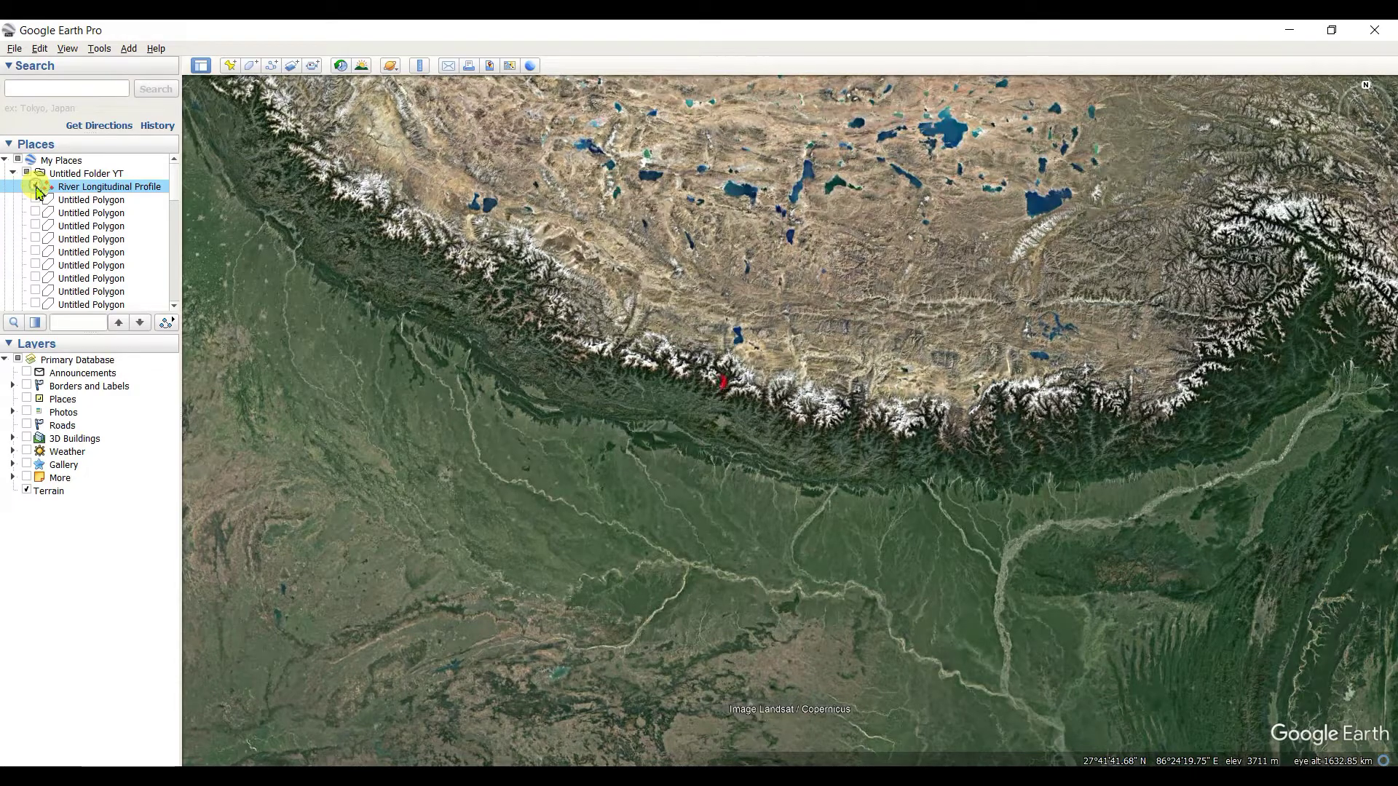
click(35, 187)
scroll(724, 386, up, 3)
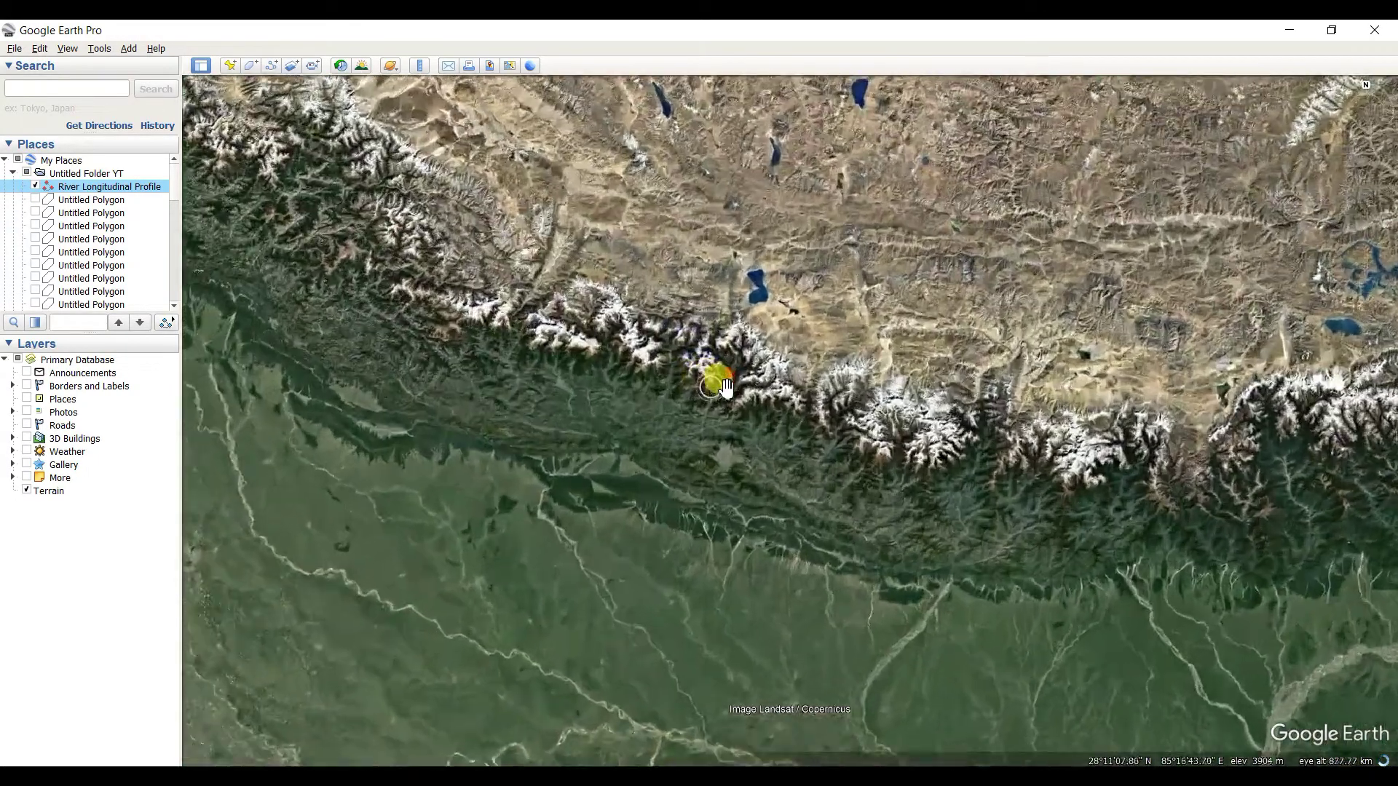
scroll(724, 386, up, 5)
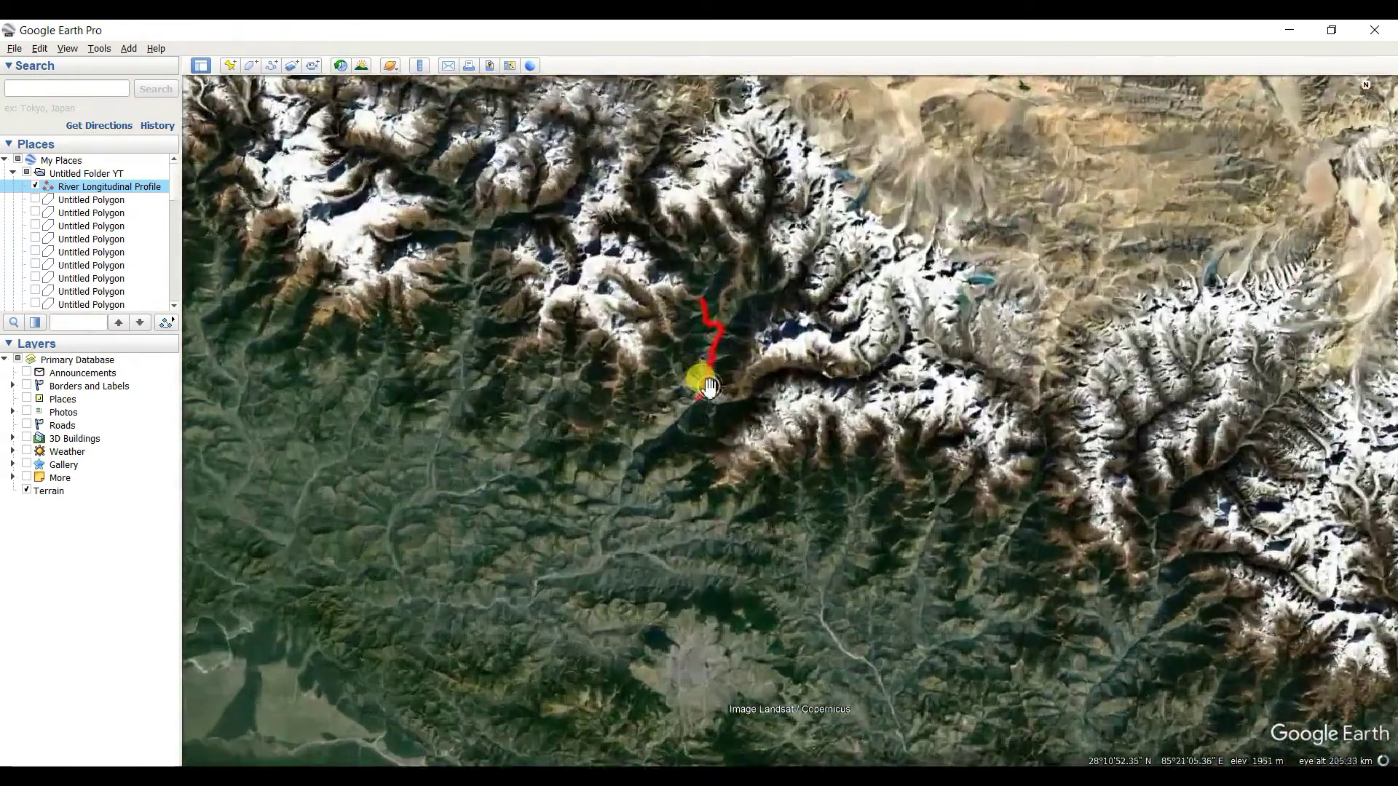
scroll(710, 388, up, 3)
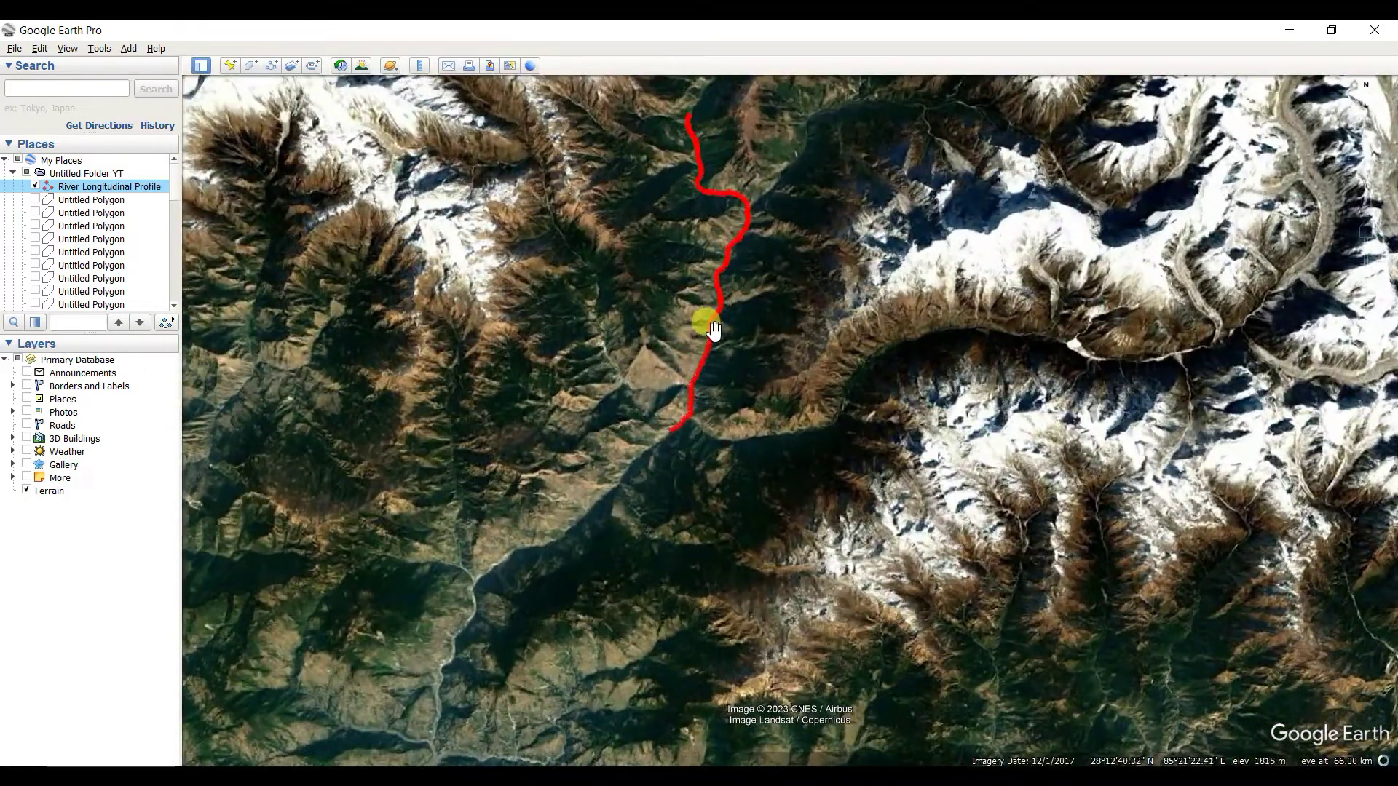
scroll(713, 330, up, 3)
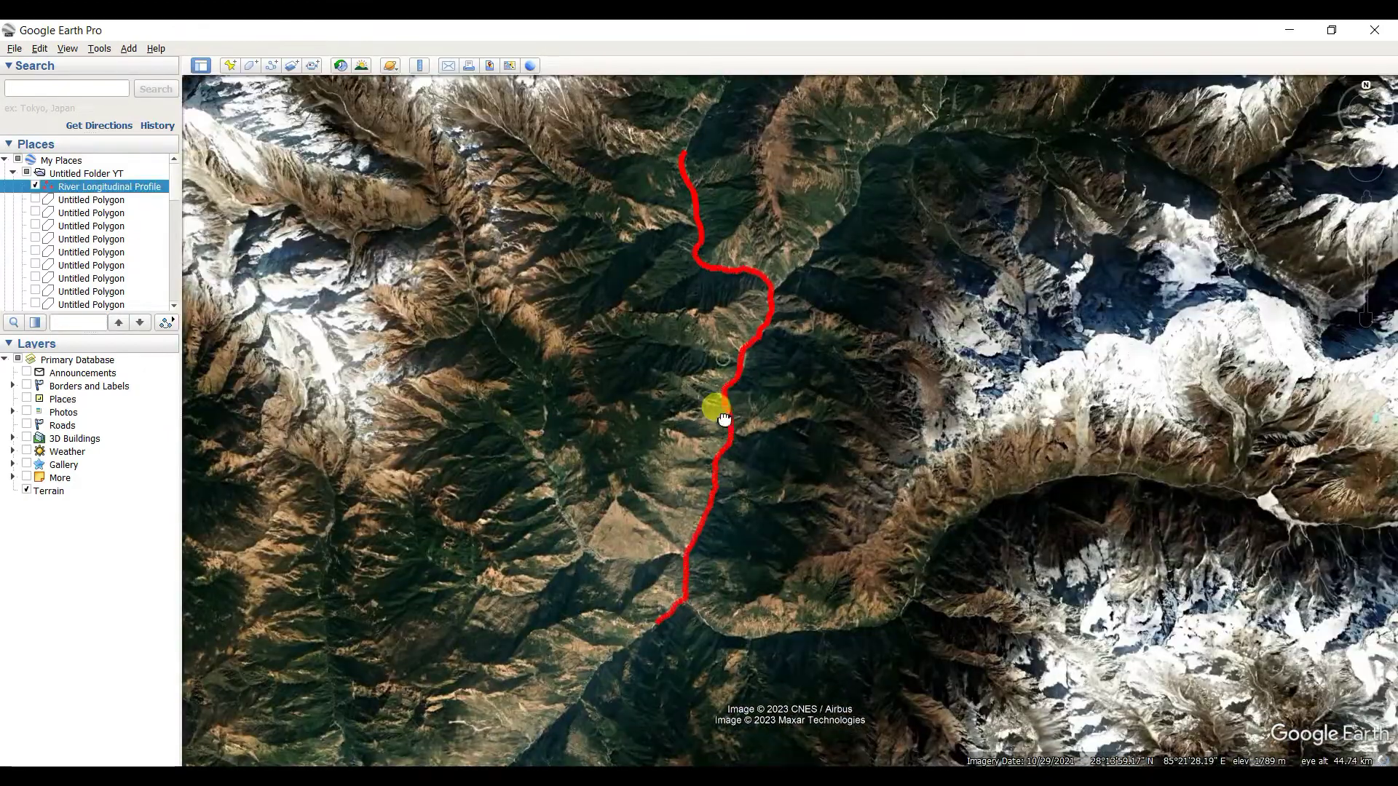
click(35, 186)
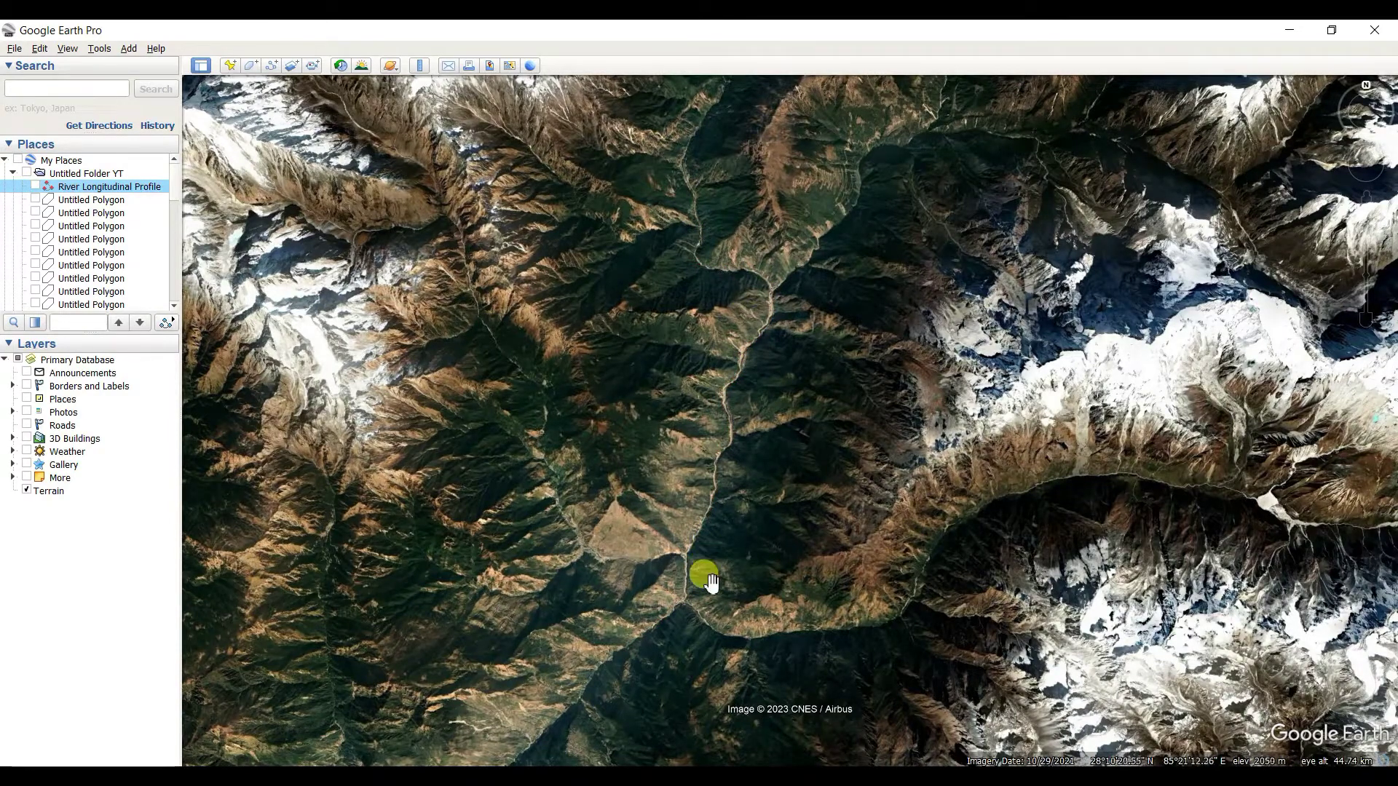
click(36, 187)
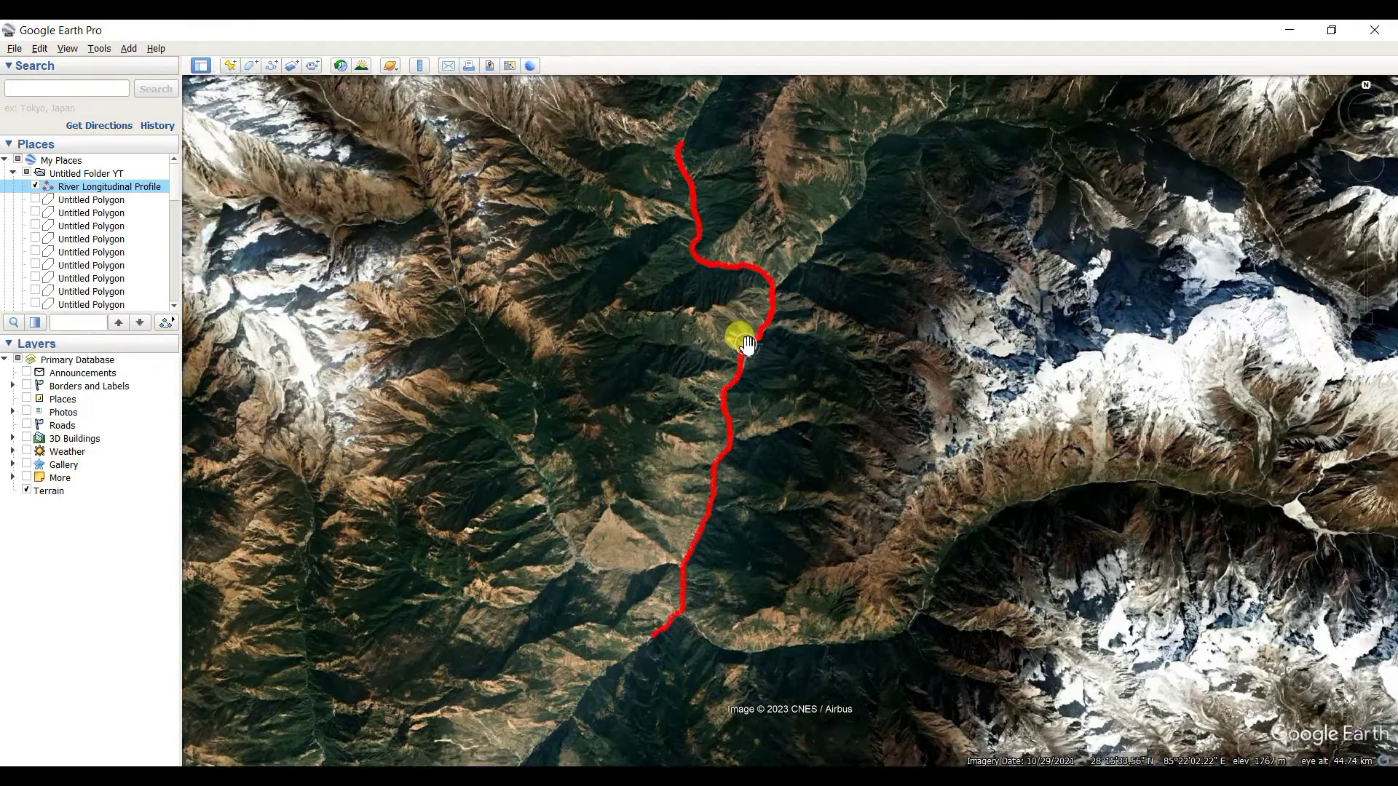
scroll(748, 342, up, 2)
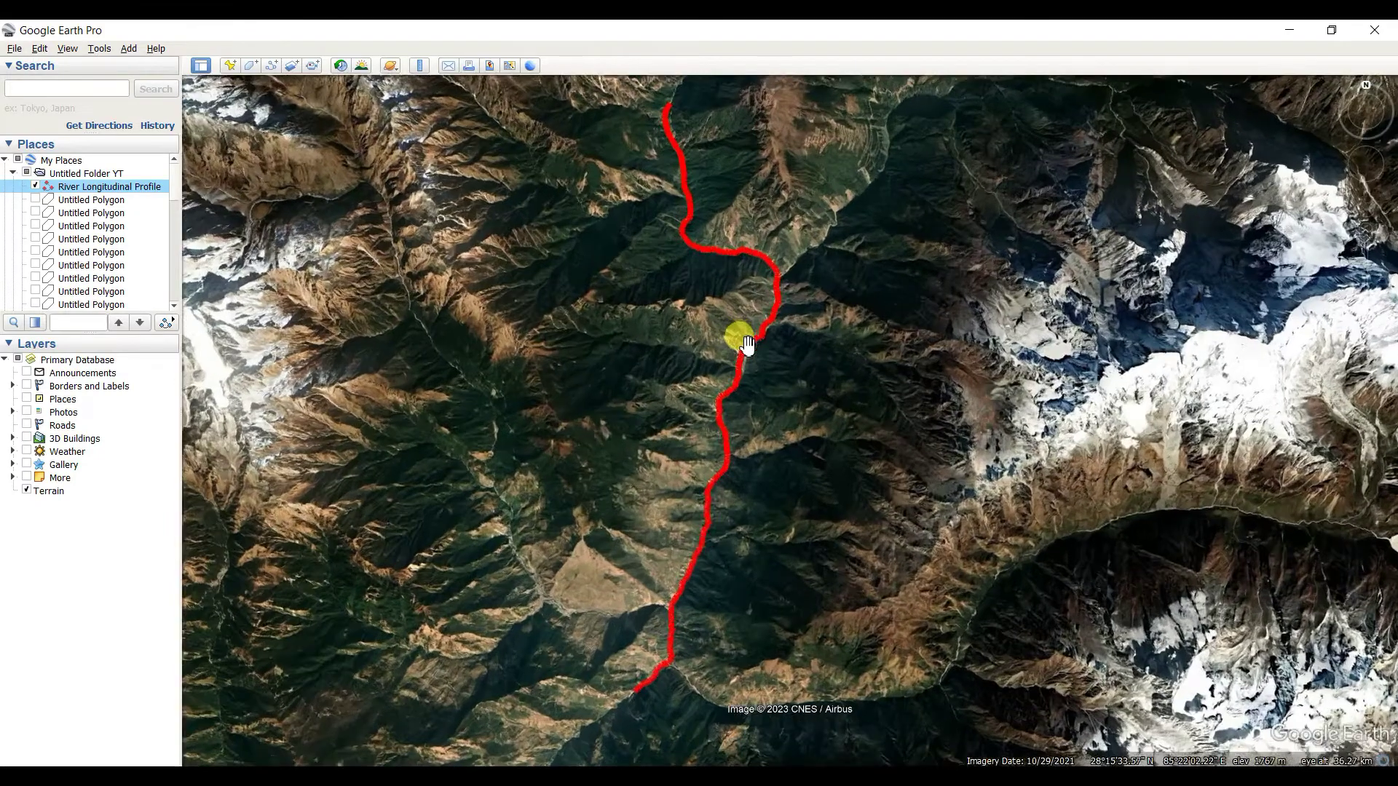
- Show the River Longitudinal Profile elevation profile: 24.6 km, falling from 2086 m to 1402 m
right_click(88, 186)
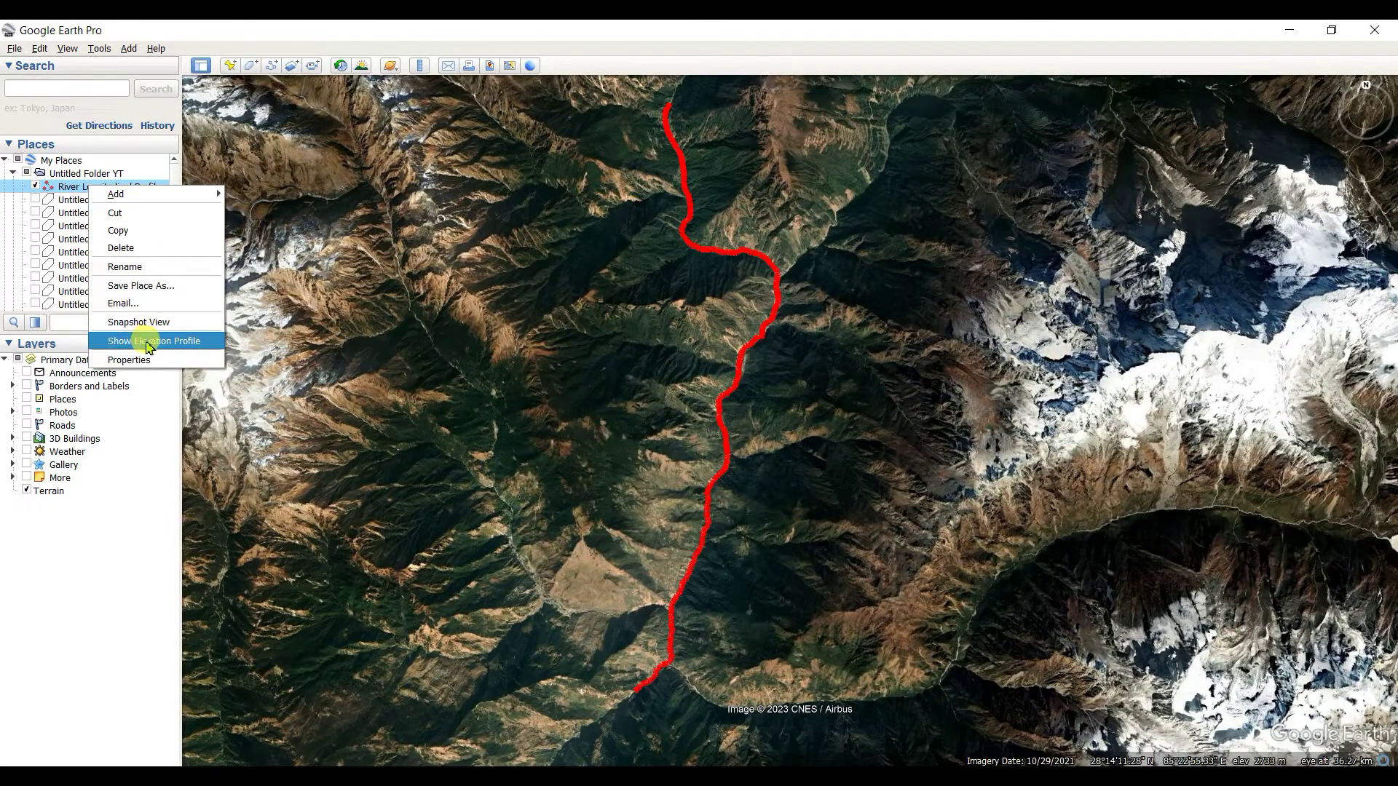
click(149, 346)
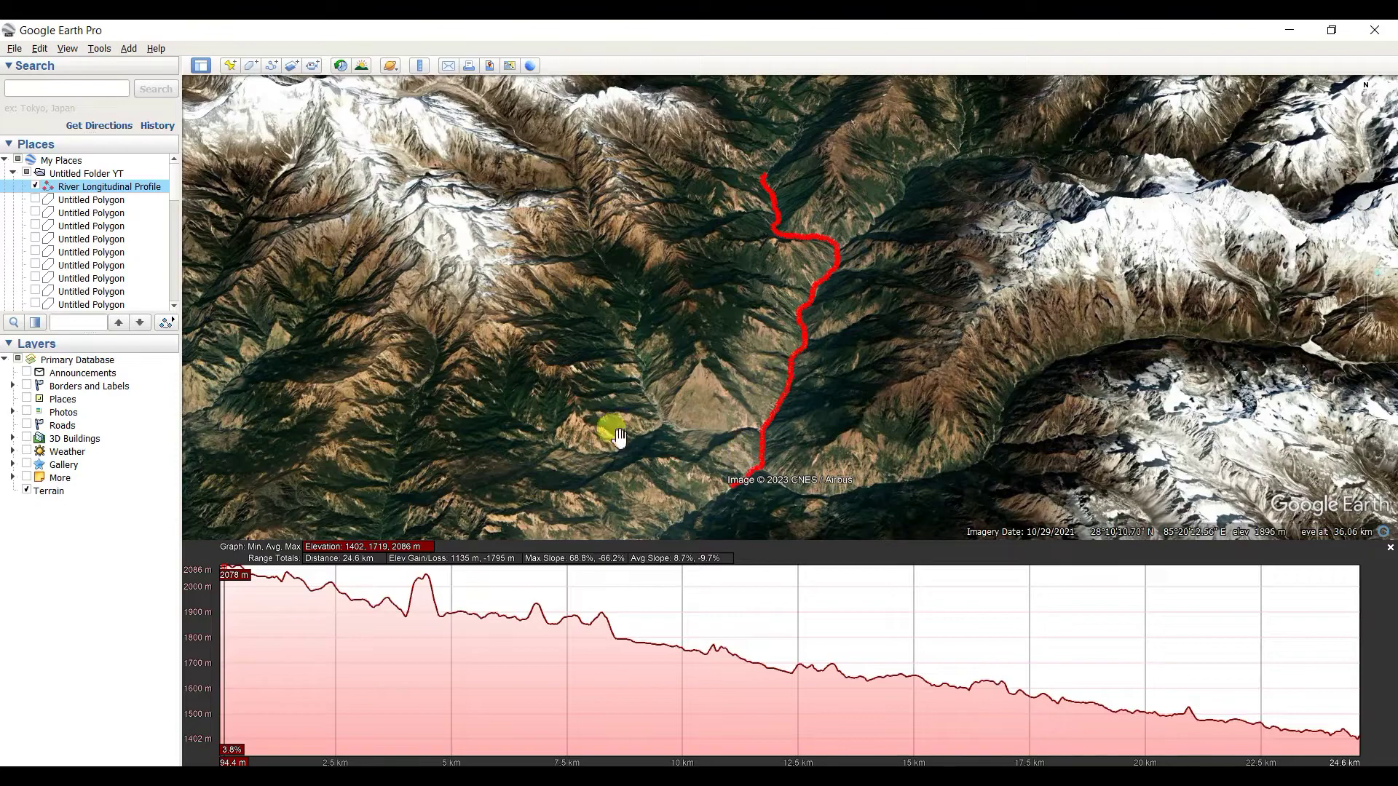
- Save the River Longitudinal Profile path as a KMZ file named River Longitudinal Profile
right_click(89, 191)
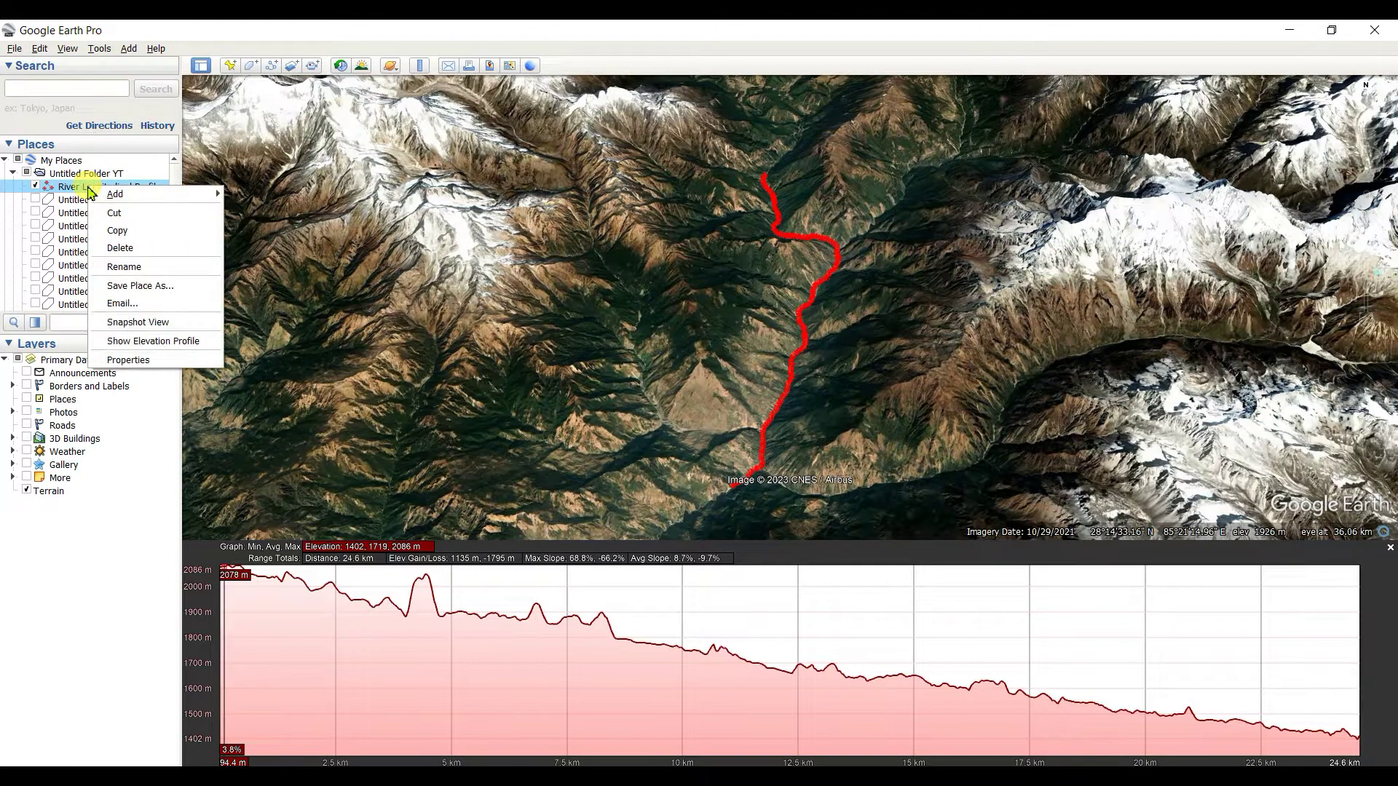
click(134, 286)
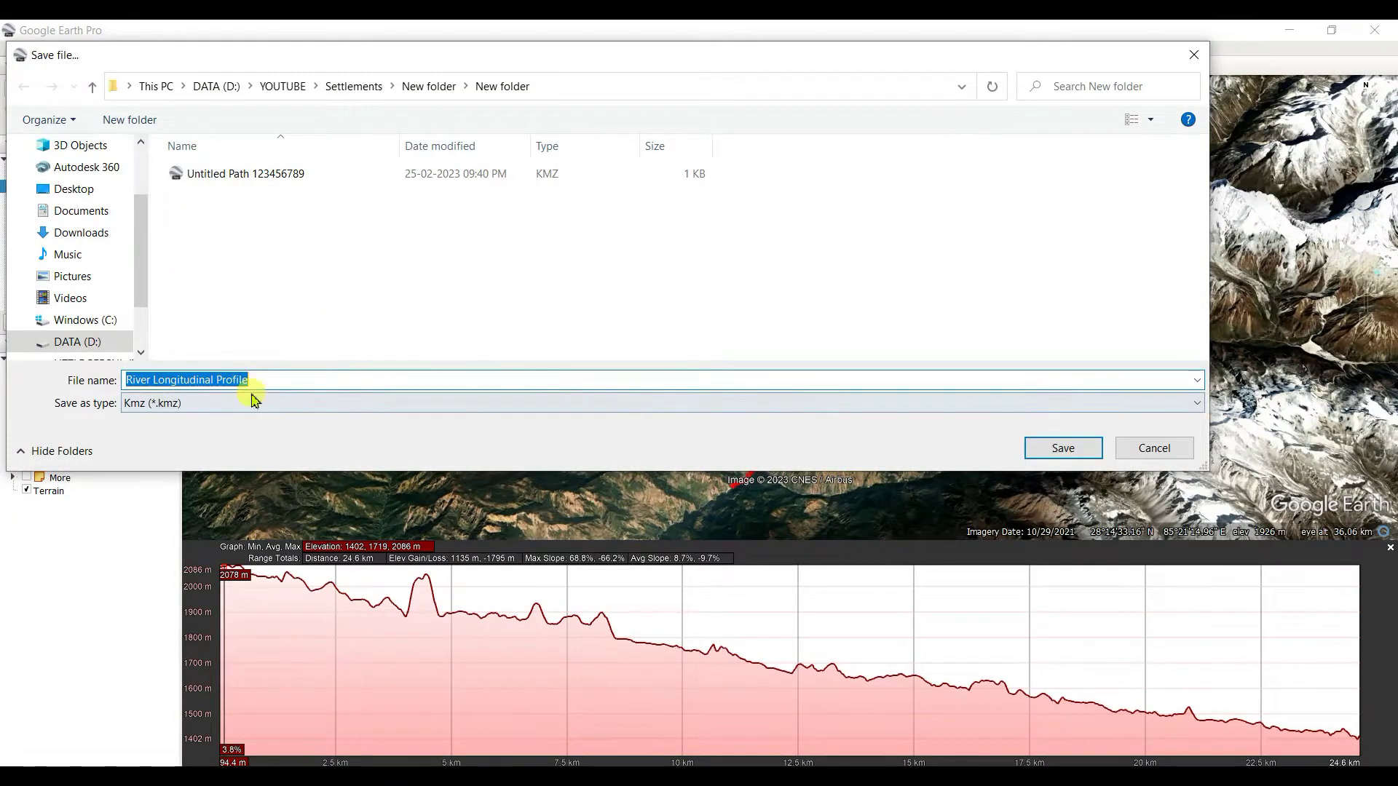
click(1066, 450)
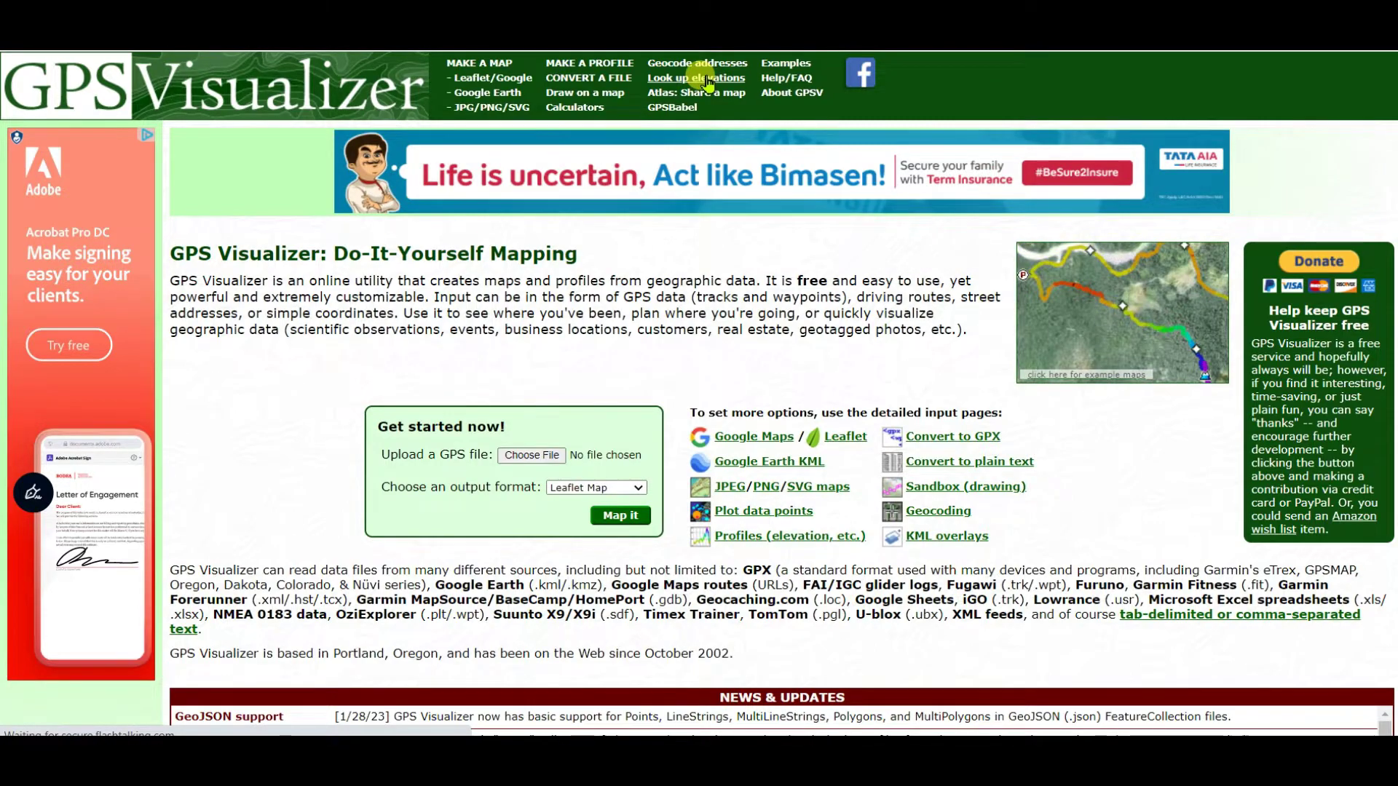
- Choose River Longitudinal Profile.kmz on GPS Visualizer's Find Missing Elevations form, with Plain text output
click(705, 79)
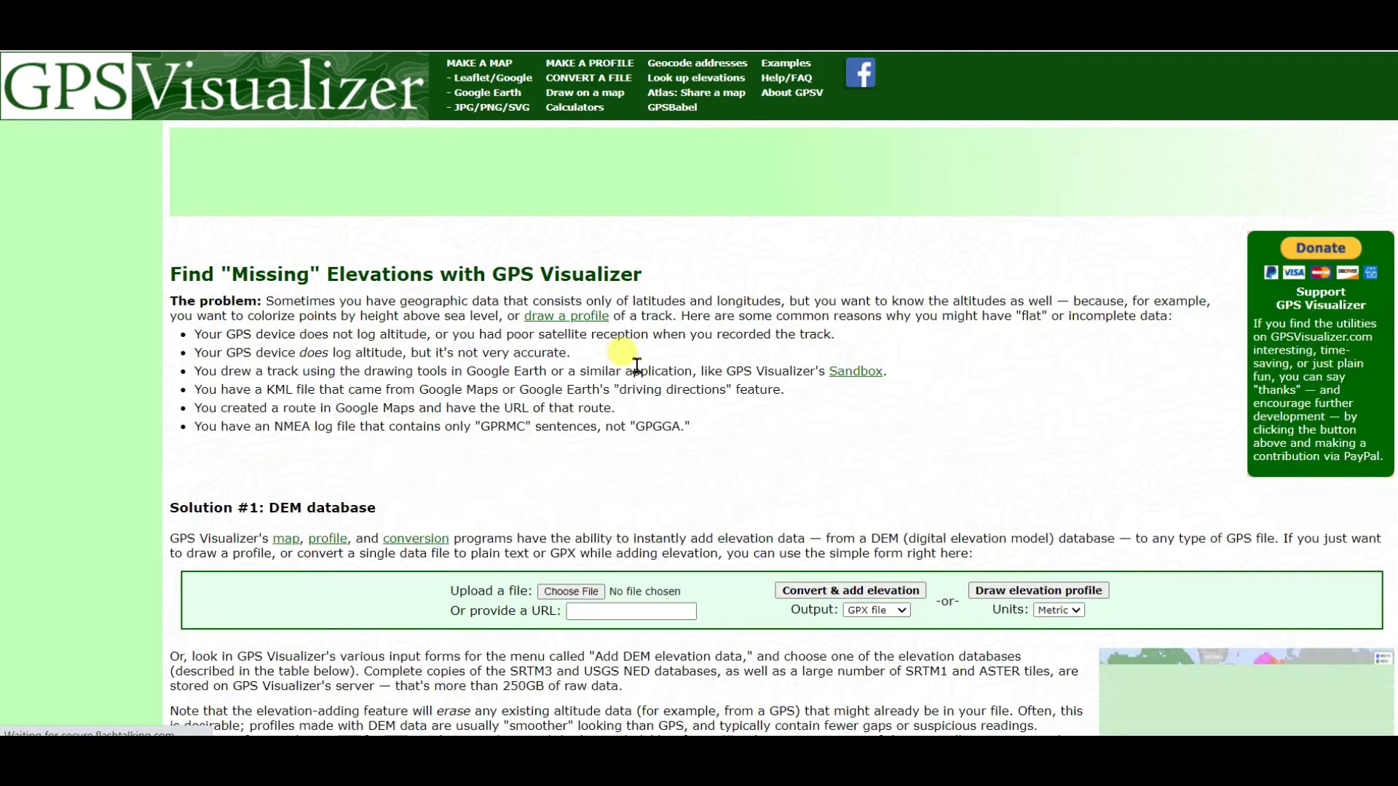
scroll(631, 348, down, 1)
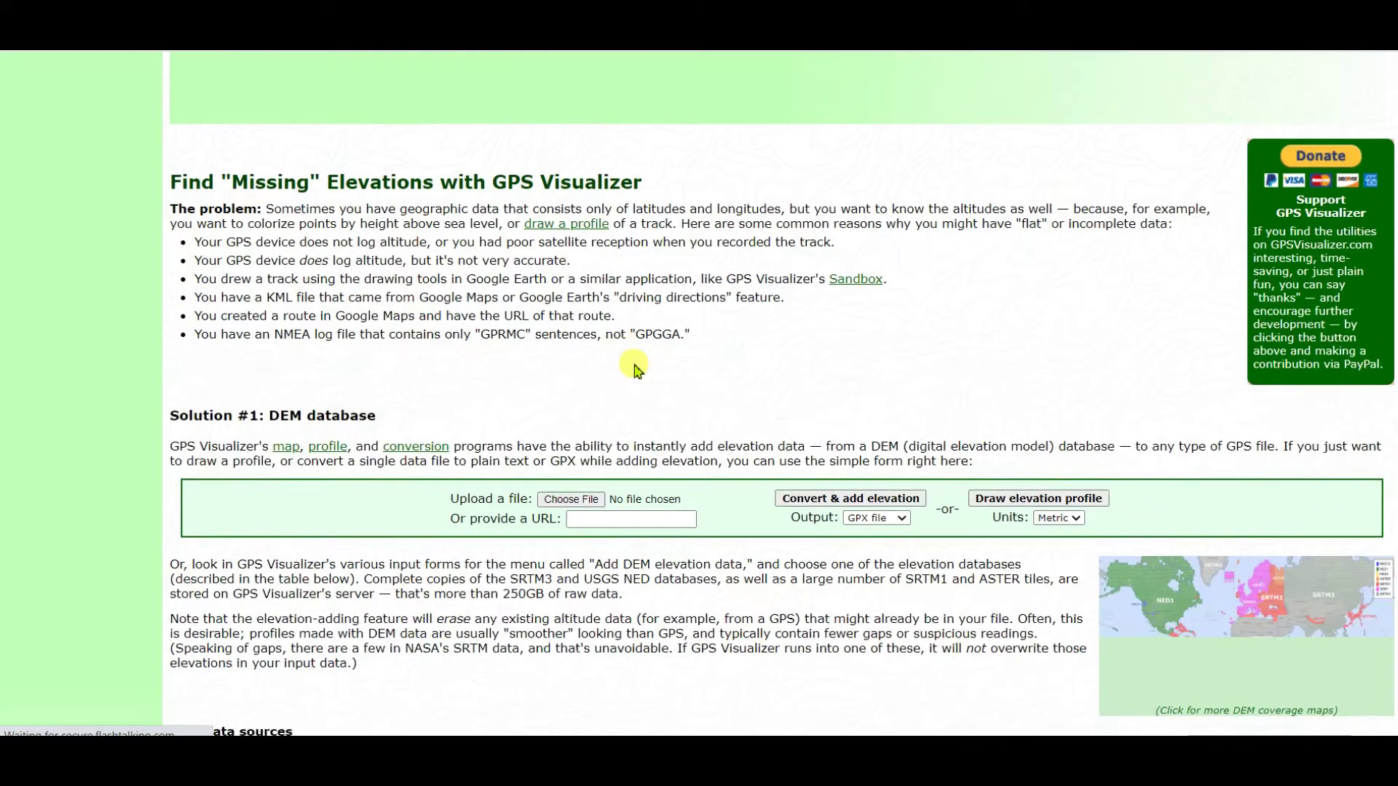
scroll(644, 341, down, 1)
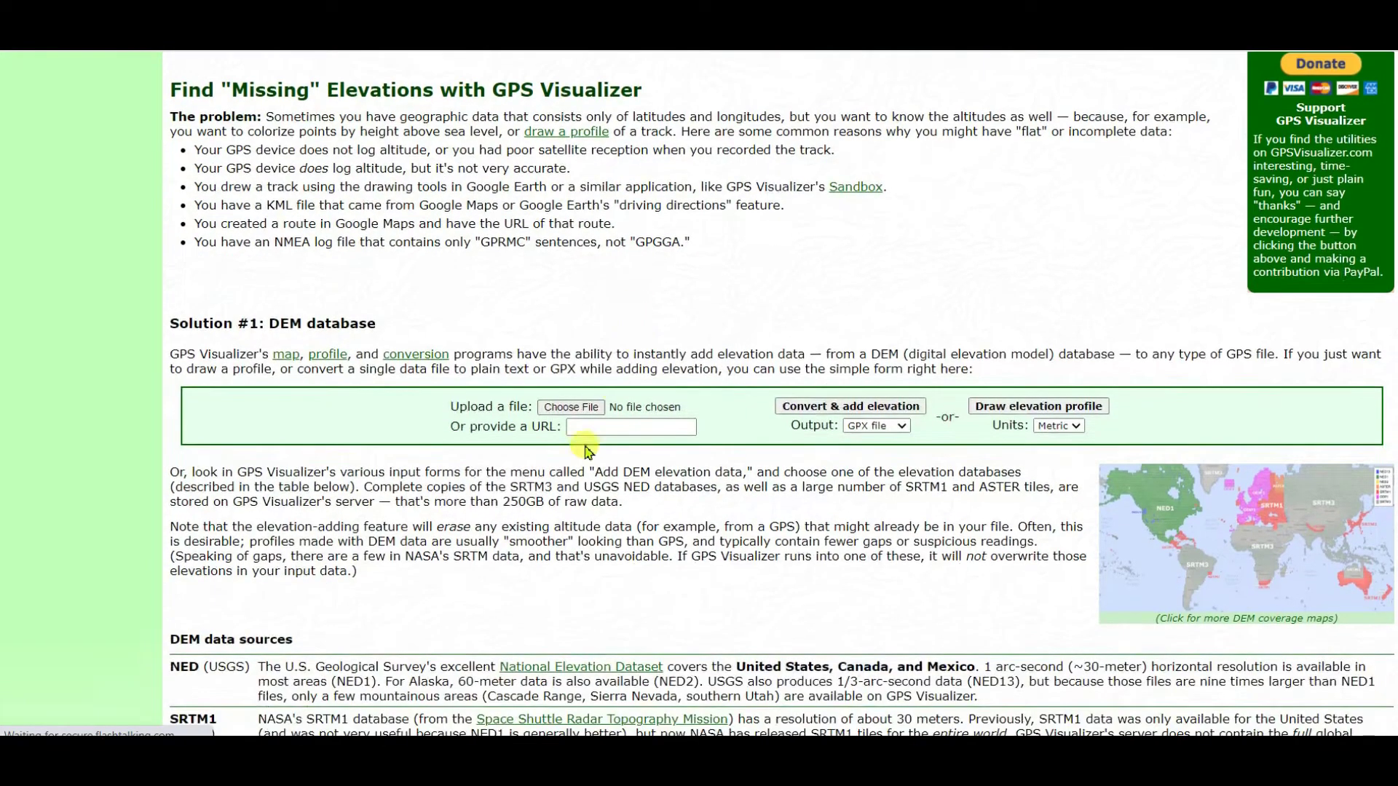
click(570, 409)
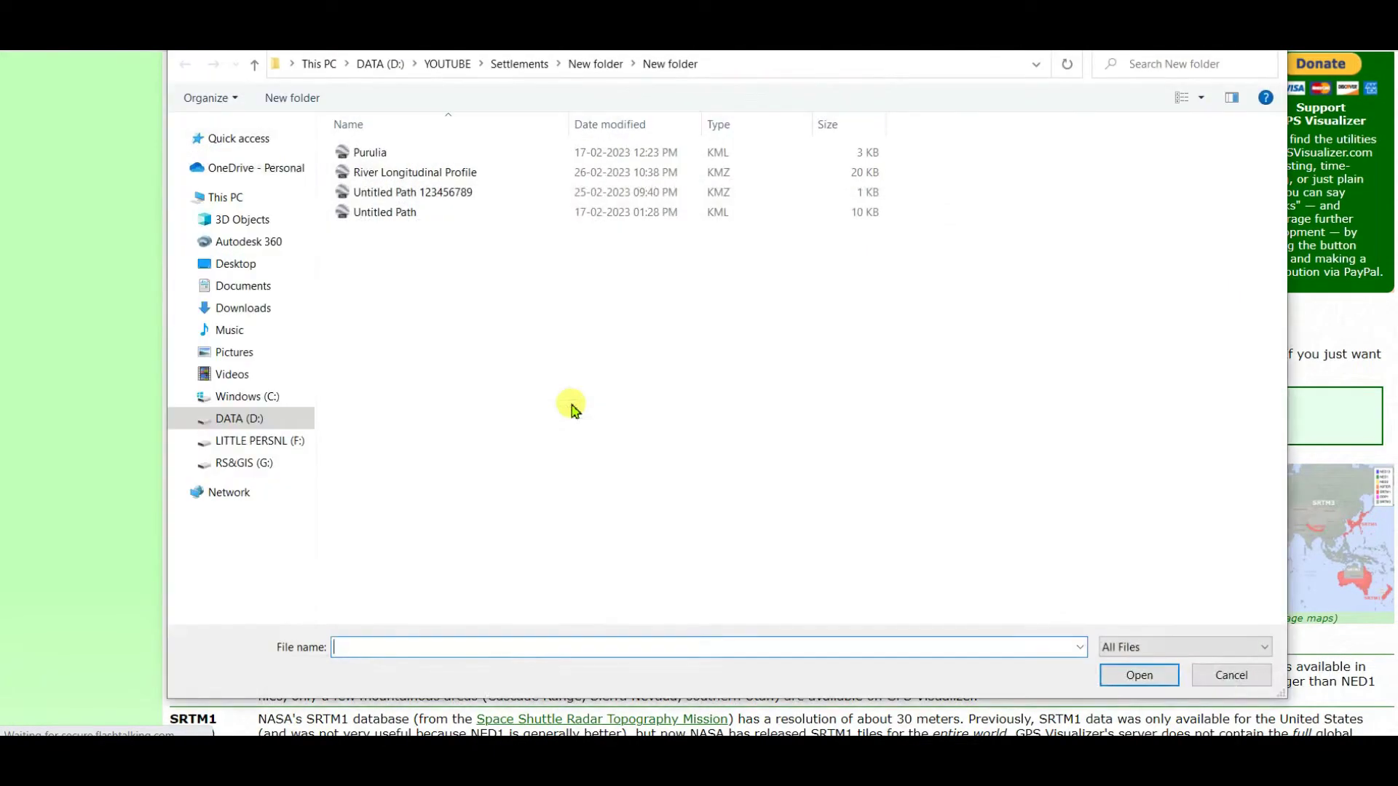
click(461, 175)
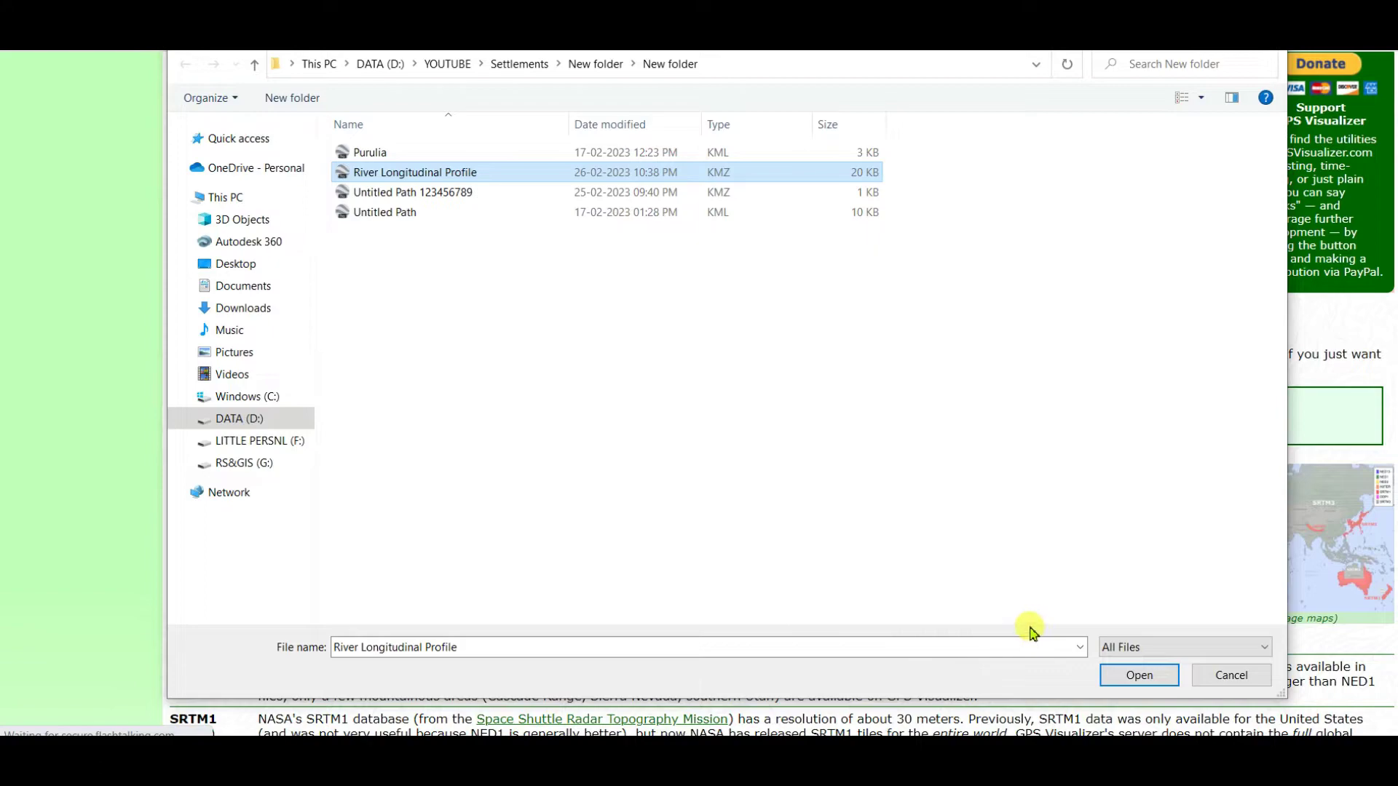
click(1121, 673)
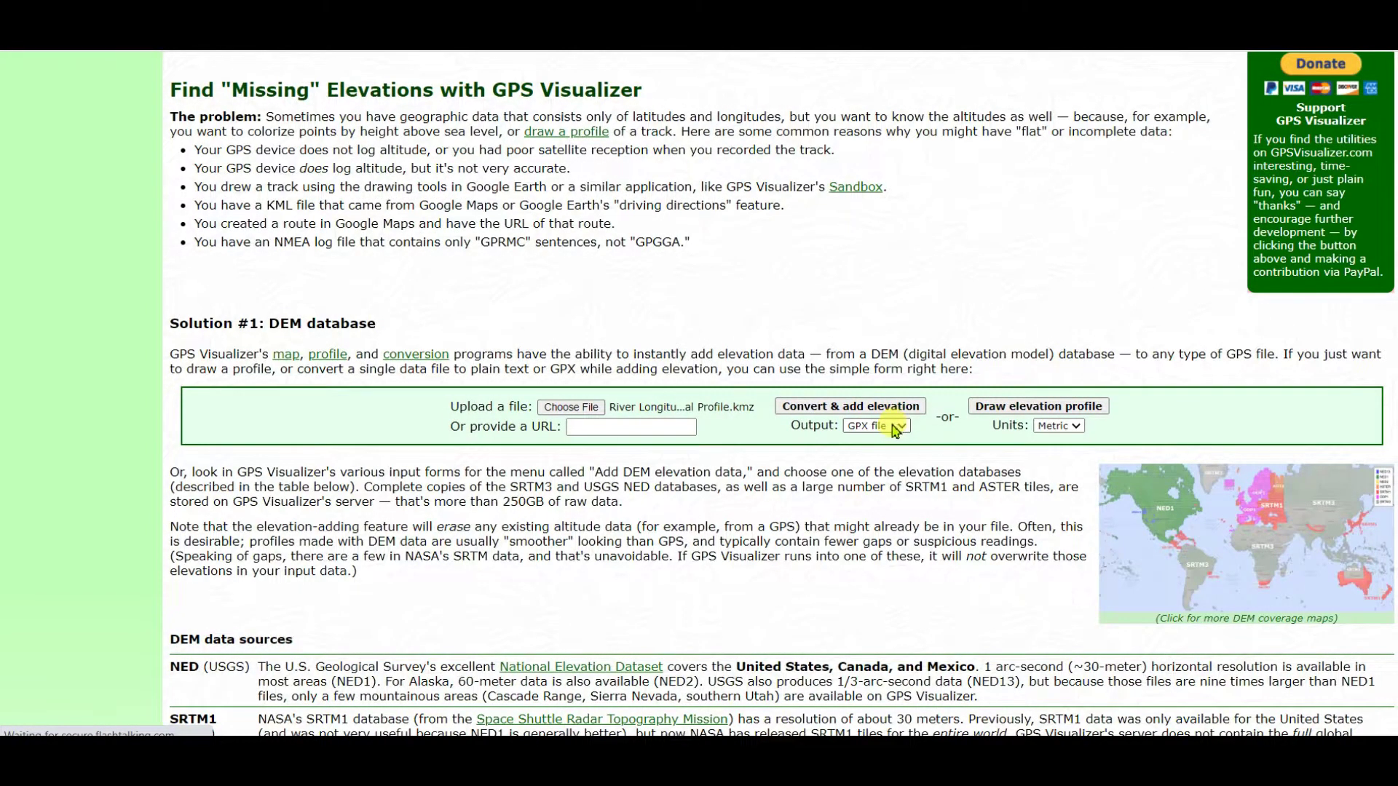
click(895, 428)
click(874, 449)
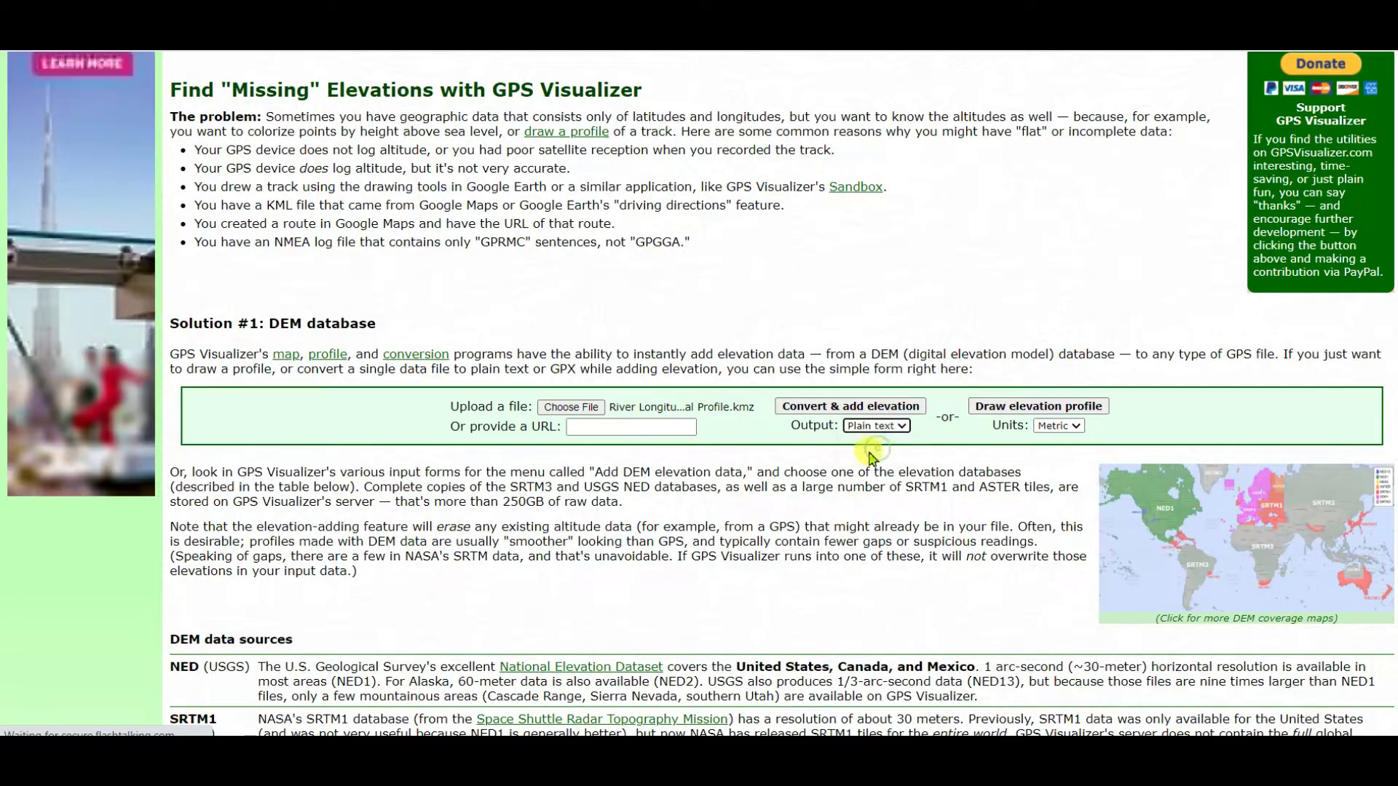
- Convert the KMZ with DEM elevations and select the whole latitude, longitude and altitude text output
click(846, 410)
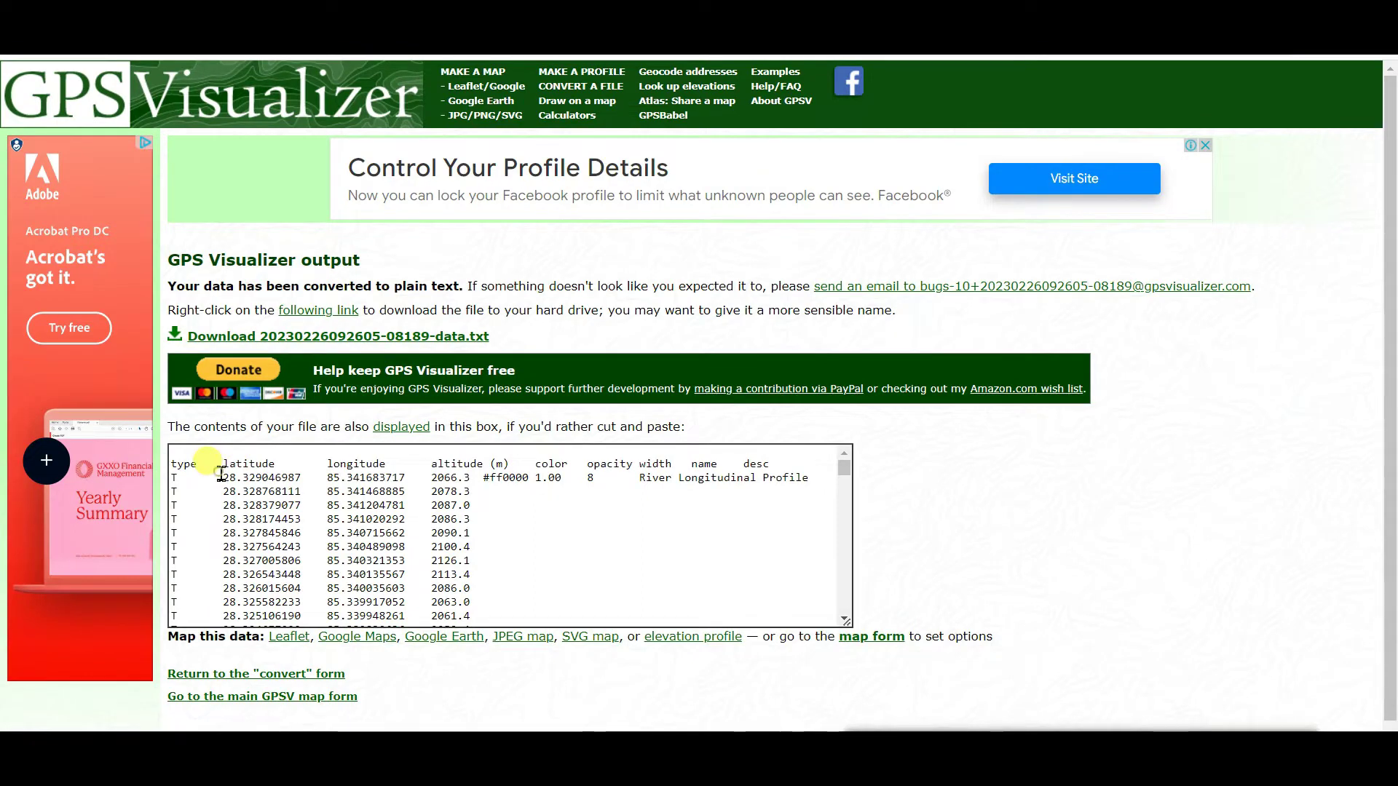
click(335, 449)
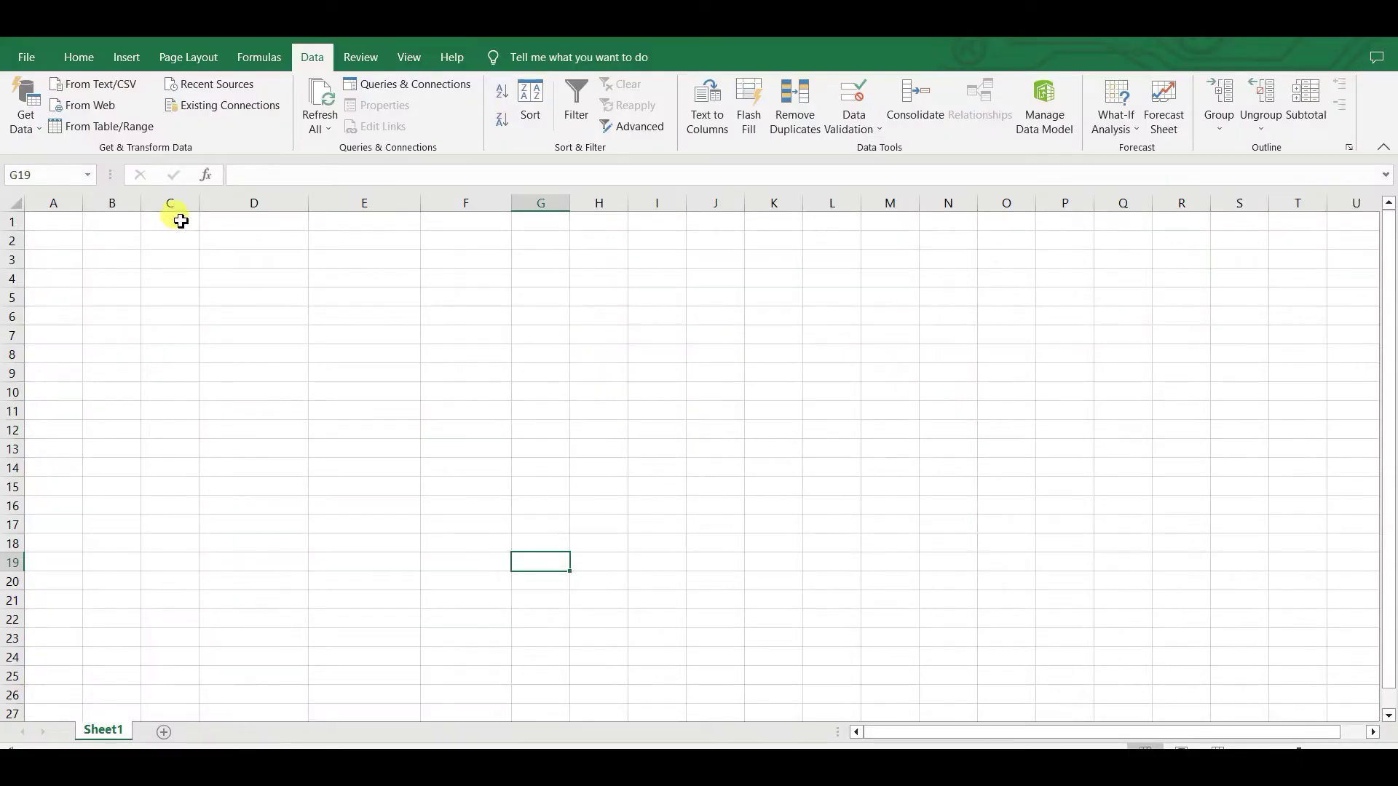
- Paste the GPS Visualizer listing at cell C3, keeping its source formatting
click(178, 260)
right_click(178, 260)
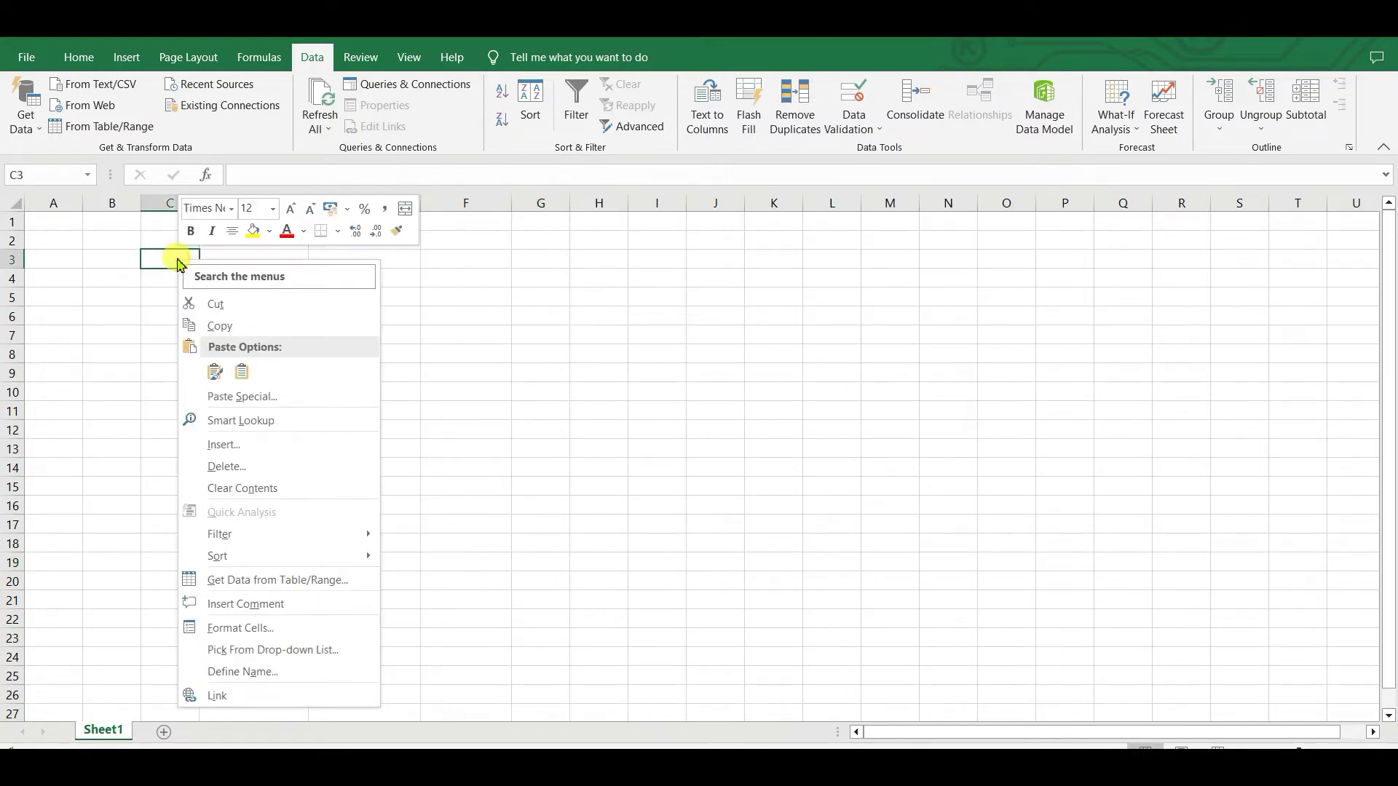
click(217, 375)
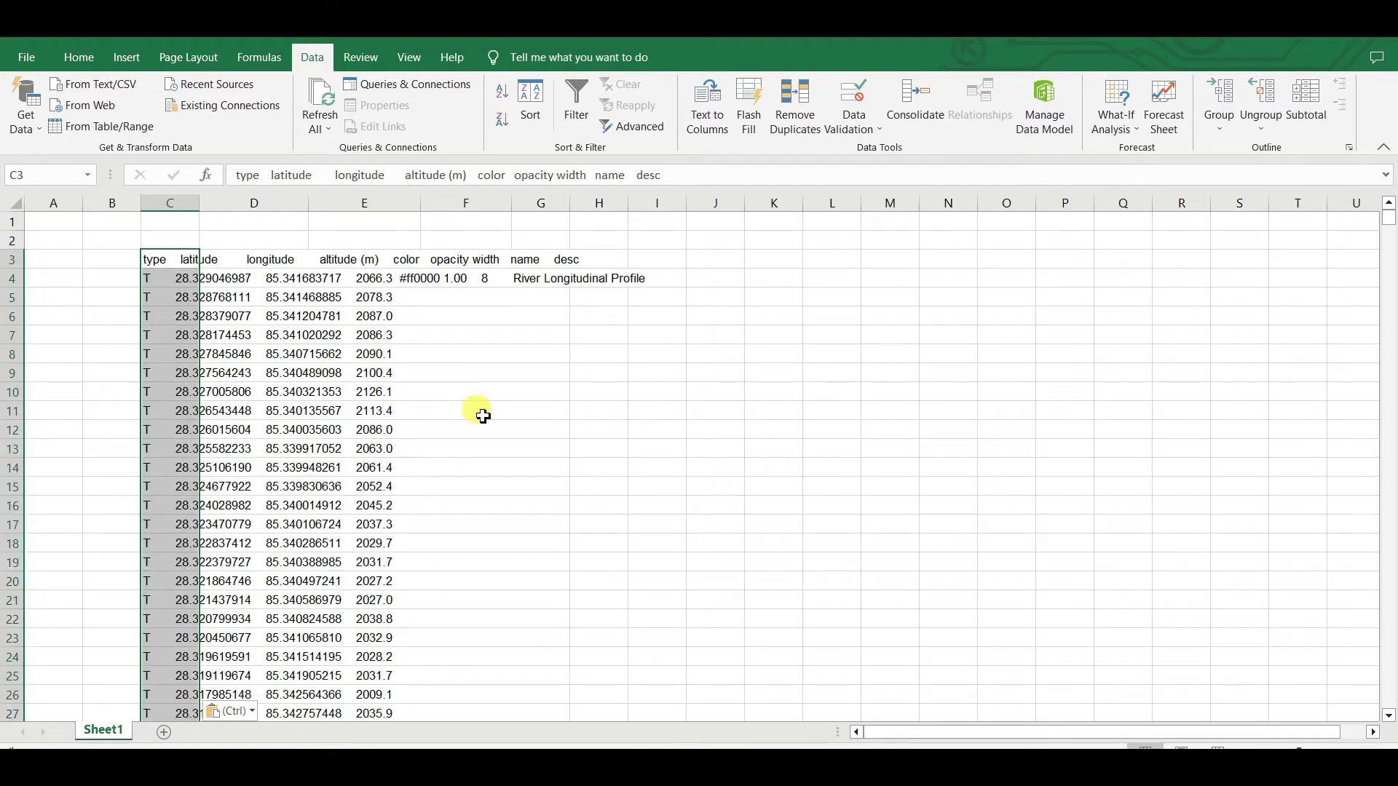
click(235, 256)
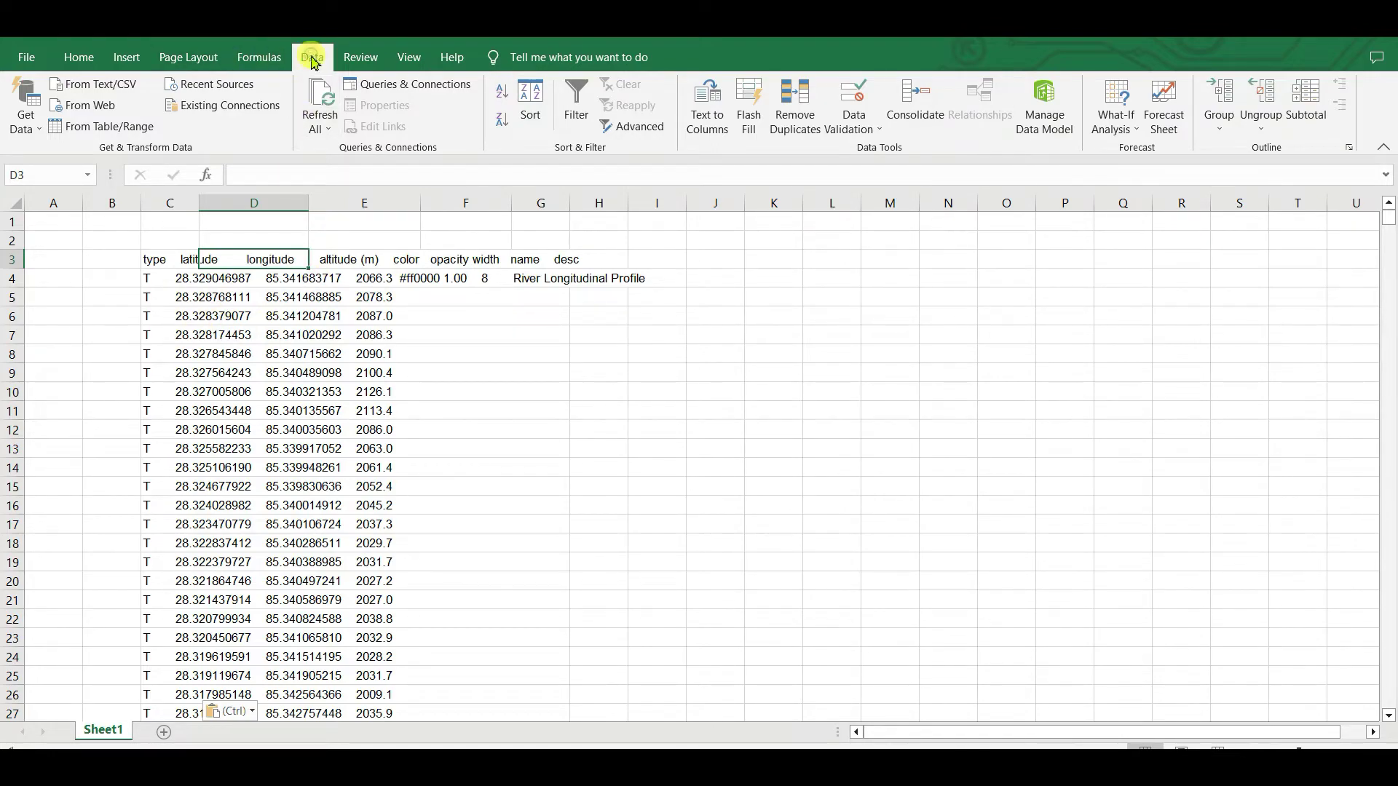
- Dismiss the 'No data was selected to parse' alert and select column C
click(712, 118)
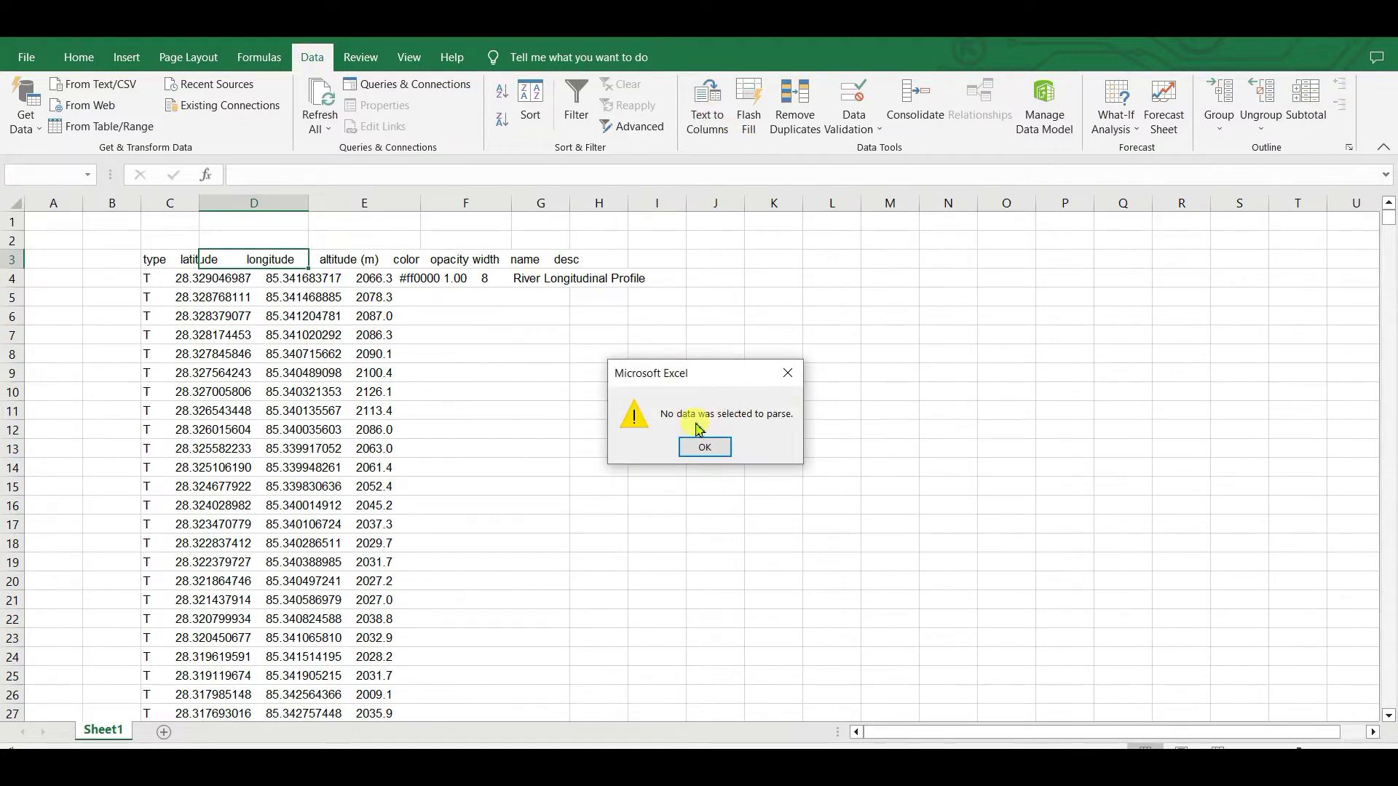
click(787, 373)
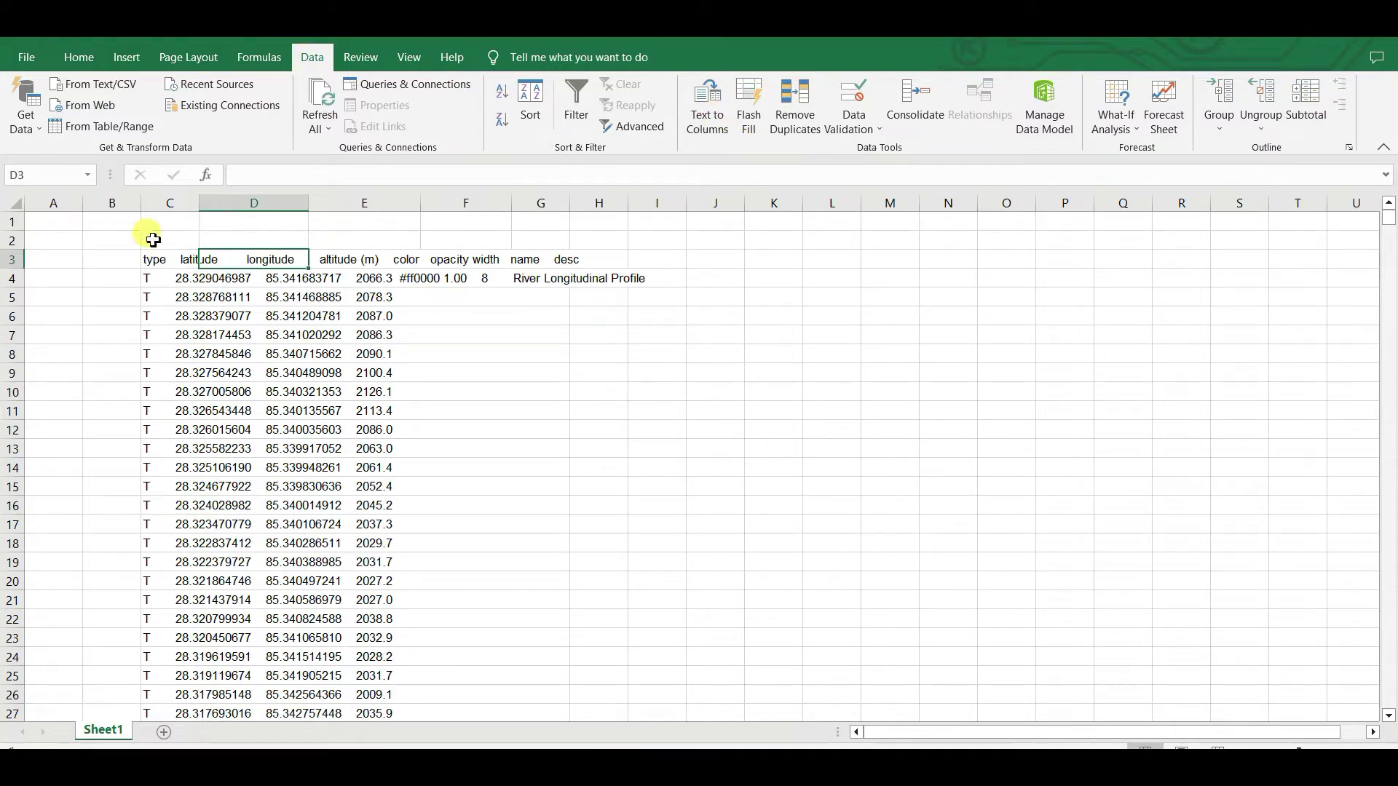
click(166, 202)
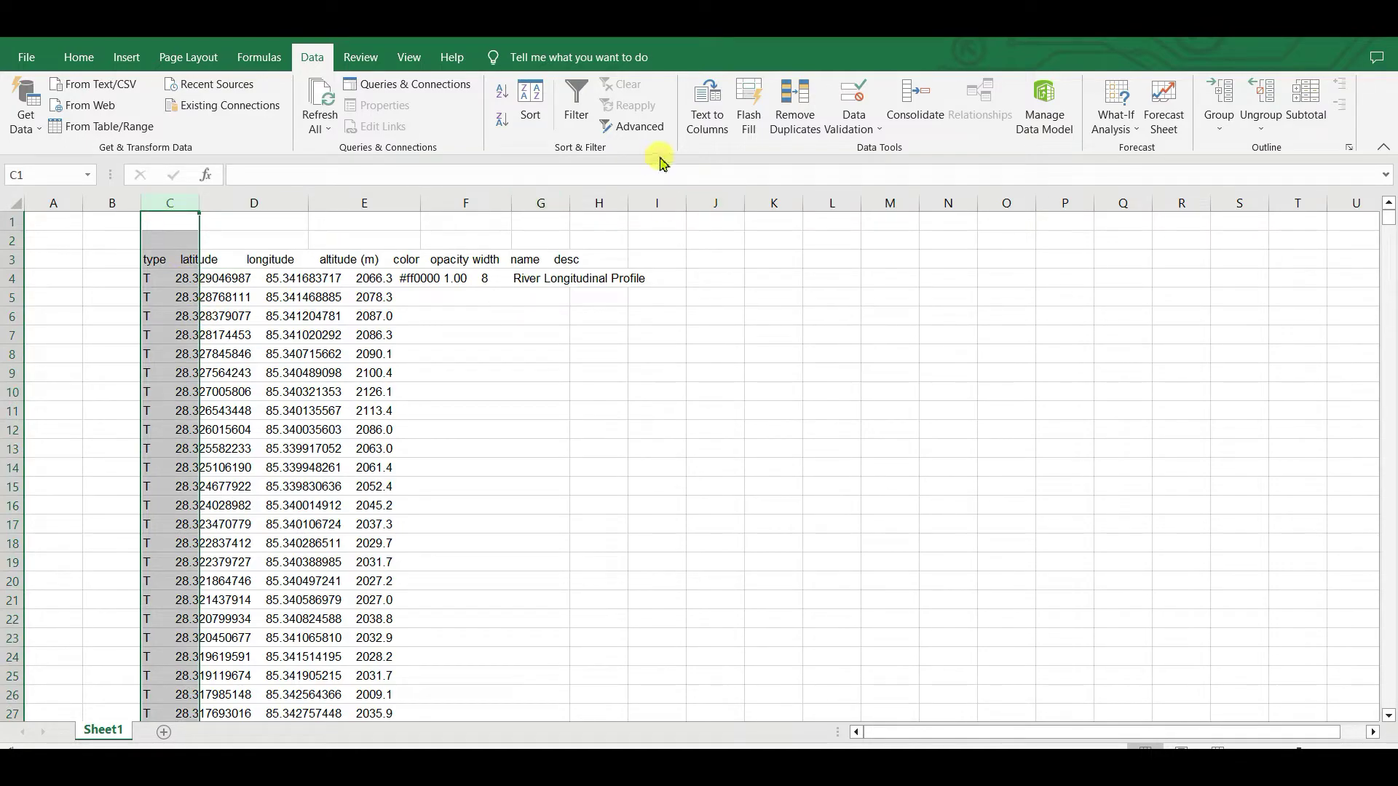
- Split column C with Text to Columns, Delimited on Space
click(706, 119)
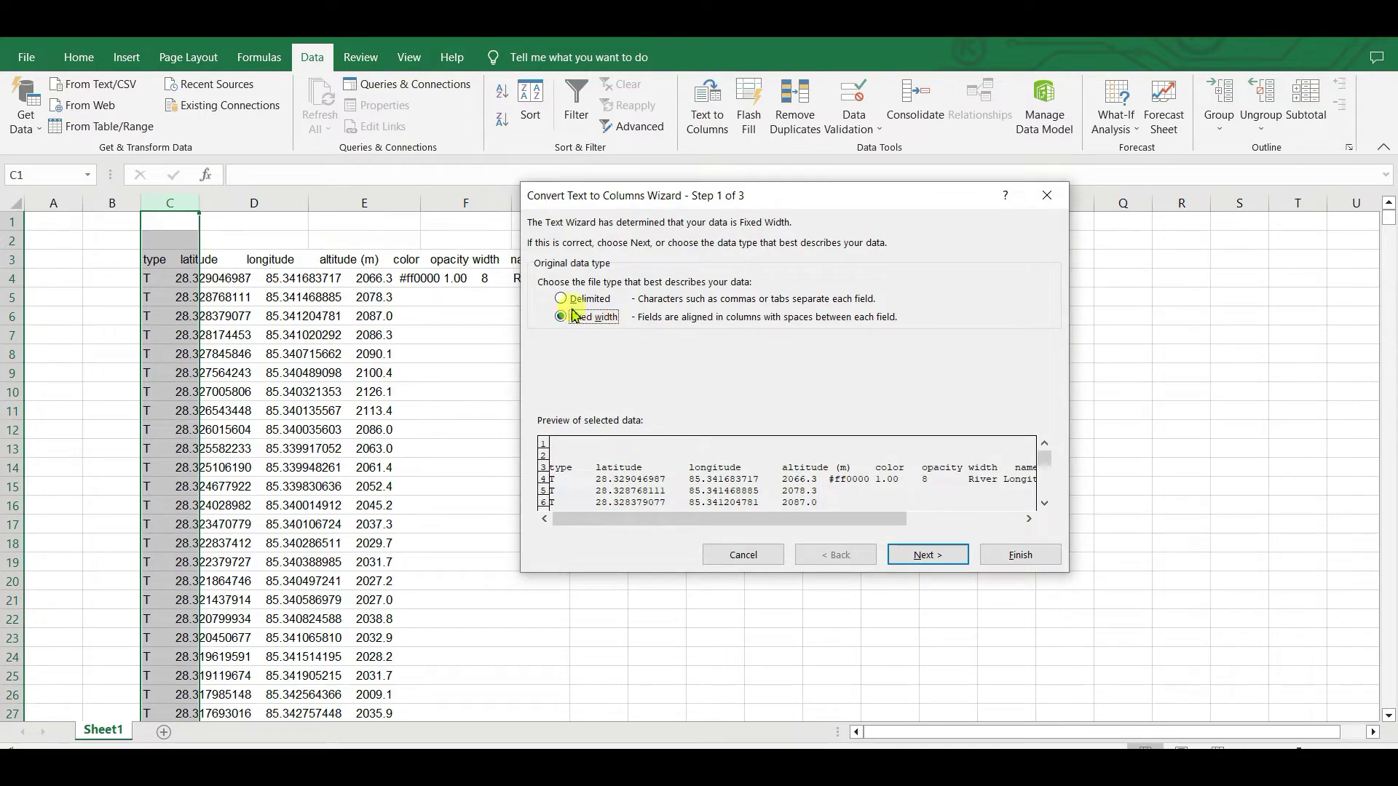
click(958, 555)
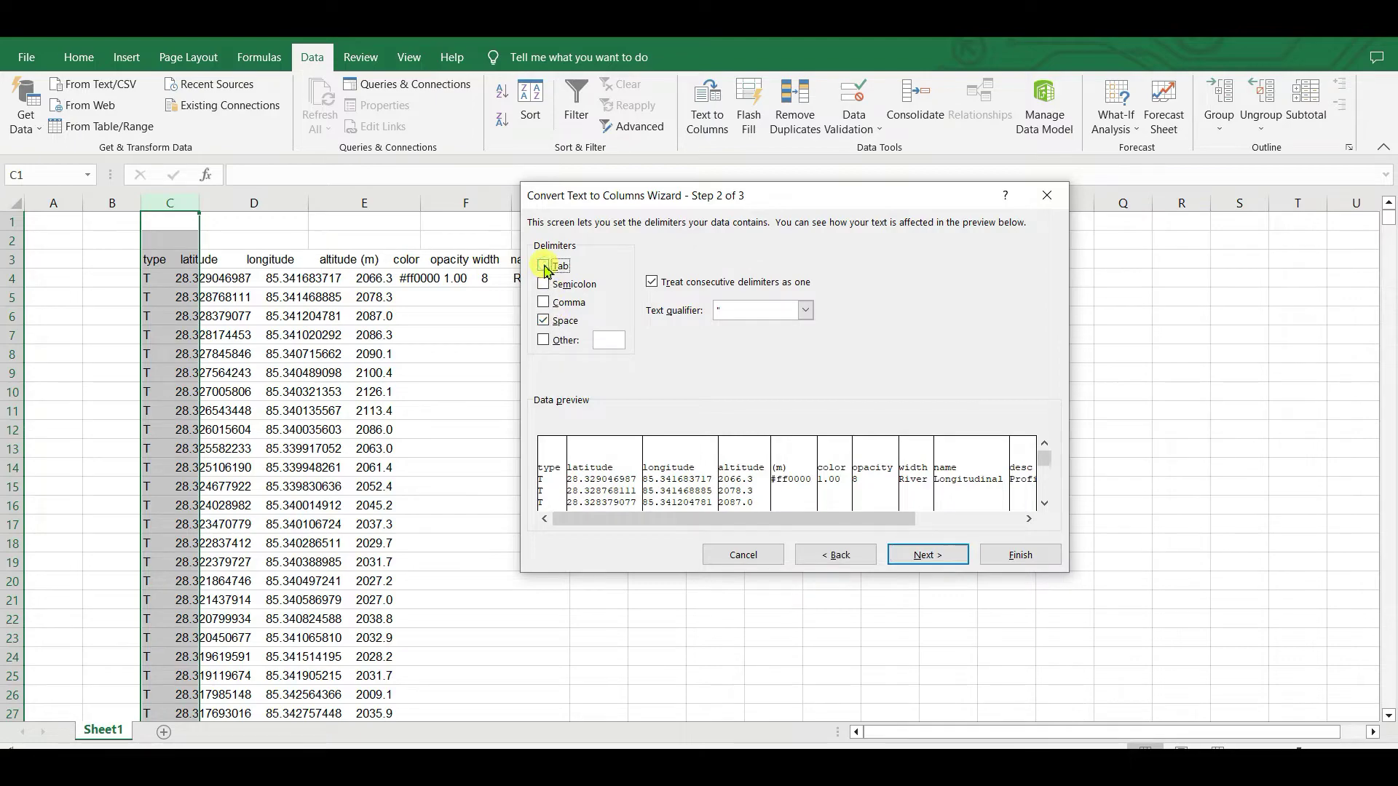
click(544, 321)
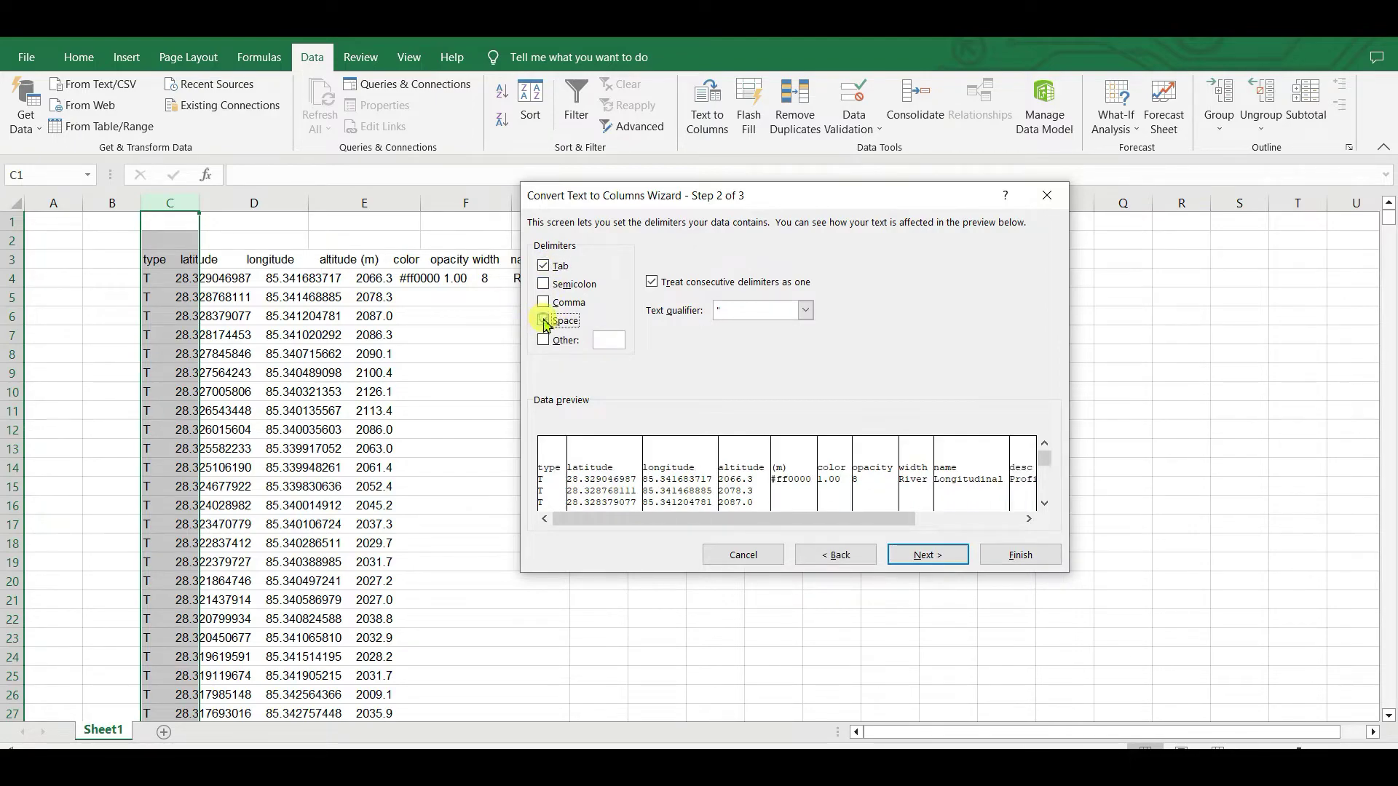
click(927, 555)
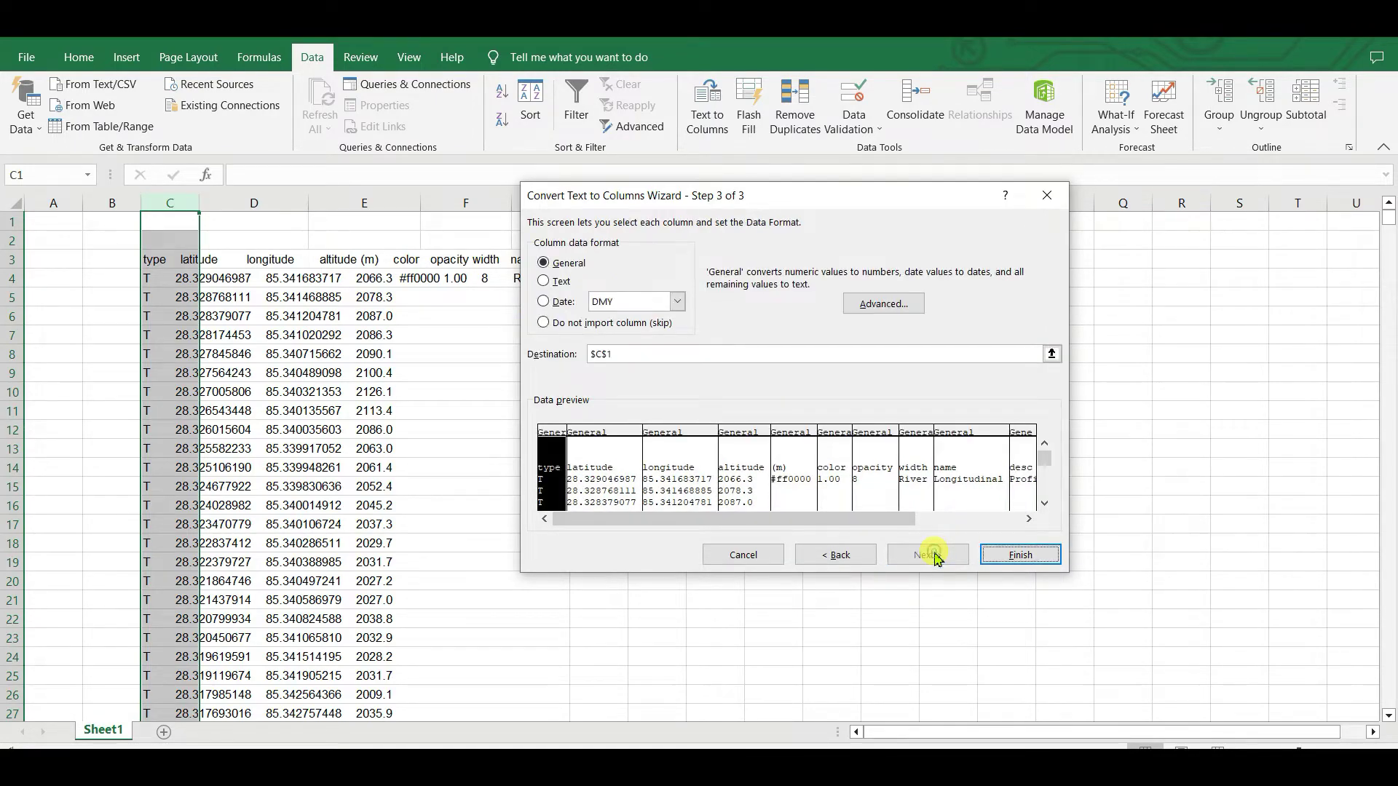
click(1028, 555)
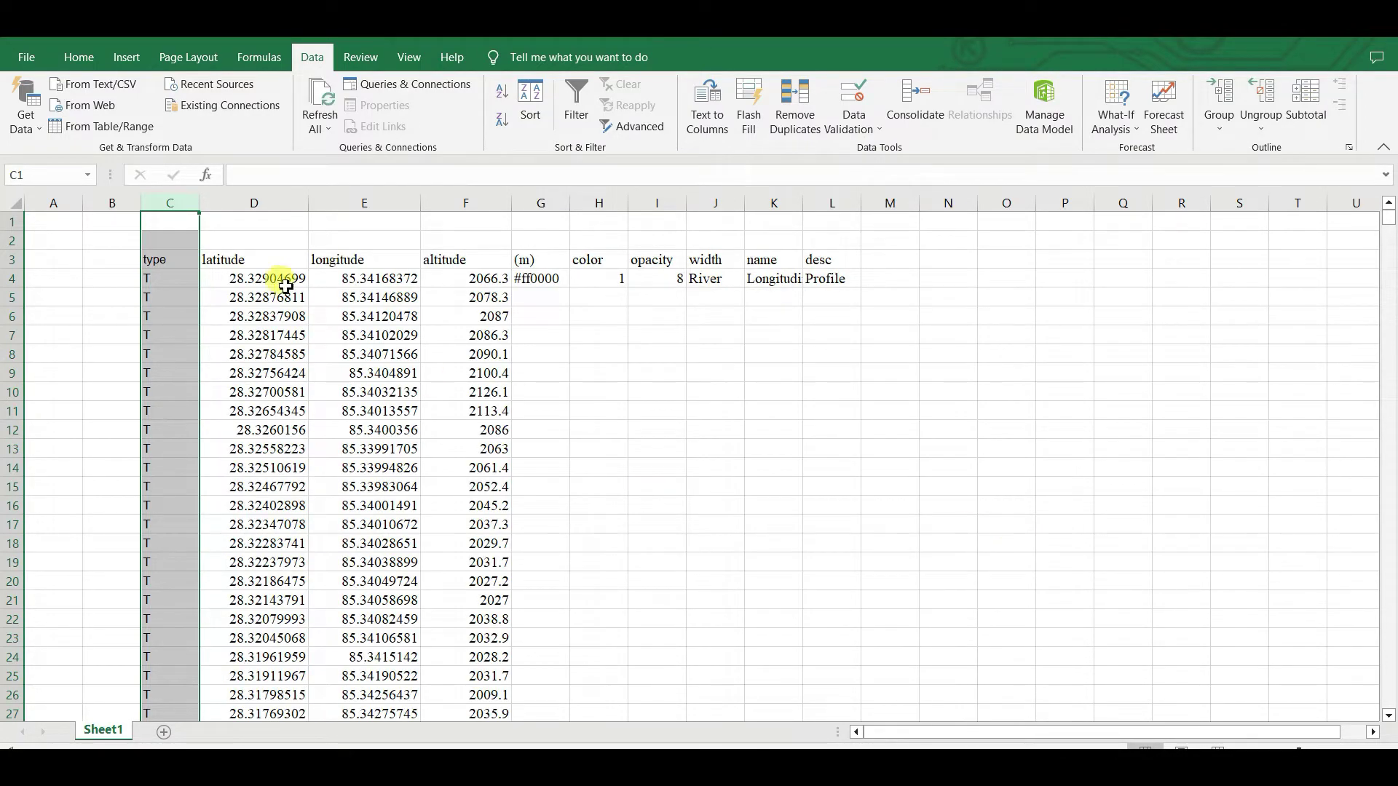
- Check the split latitude in D4 and select the latitude and longitude columns
click(633, 386)
click(220, 277)
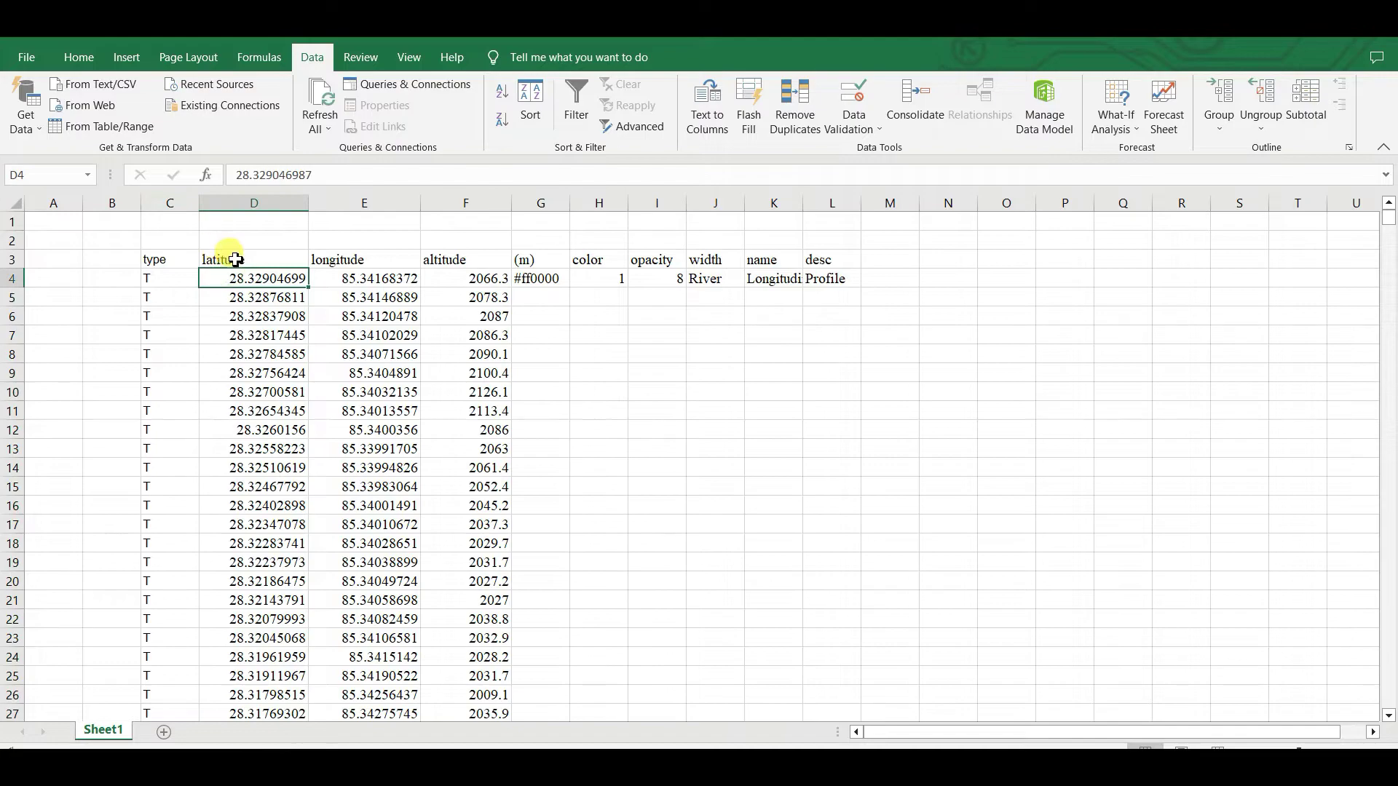
click(254, 202)
drag(364, 202, 466, 202)
- Widen column G and insert a blank column F before the altitude column
click(466, 203)
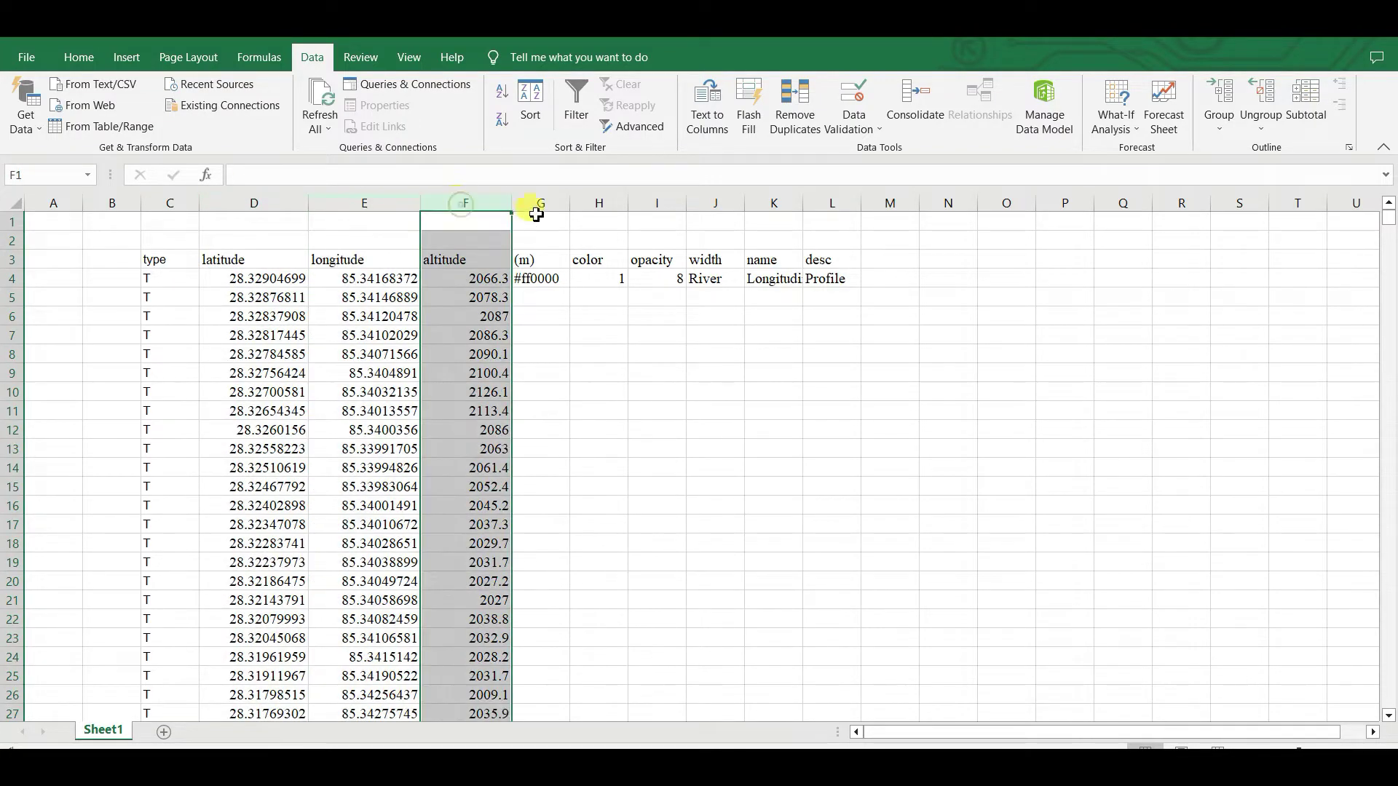
click(553, 354)
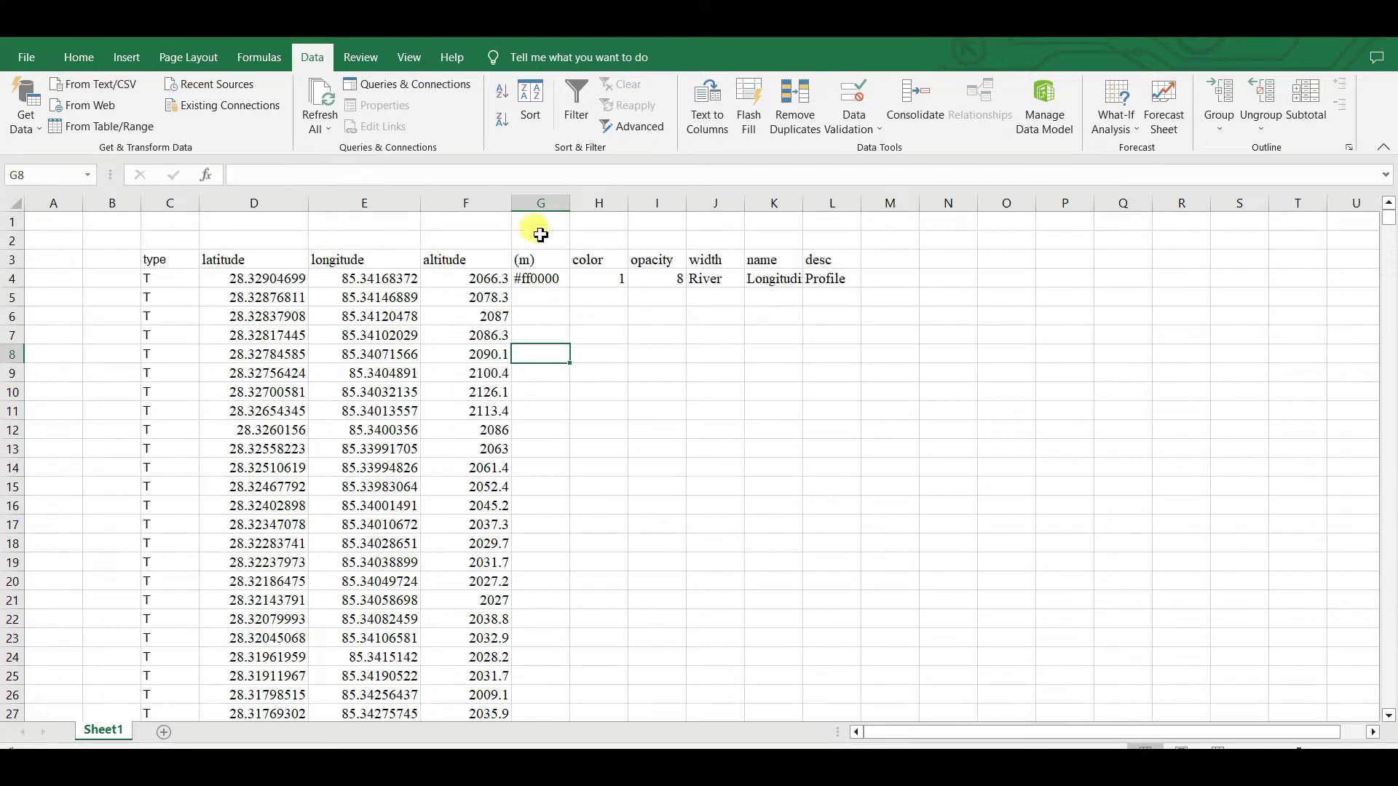
drag(570, 202, 625, 203)
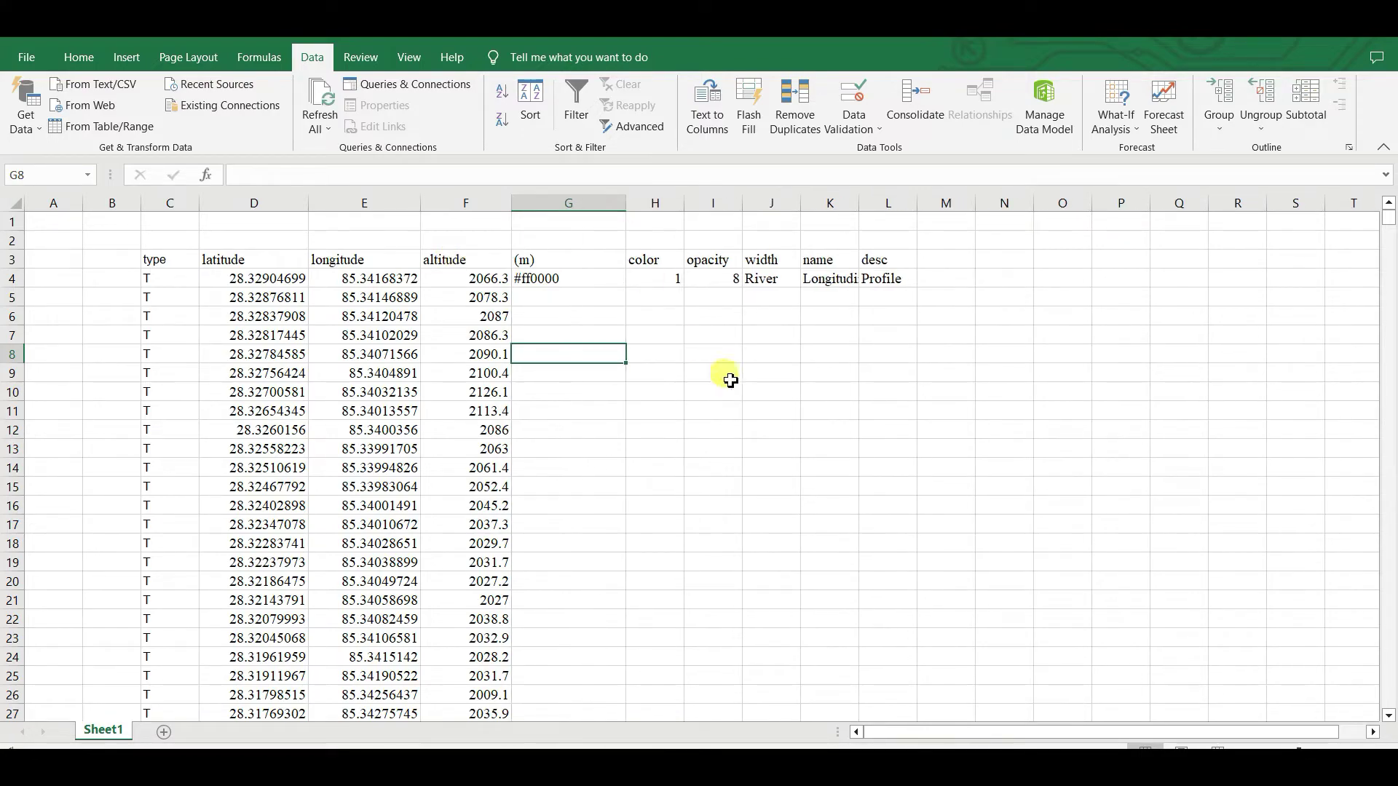
click(768, 373)
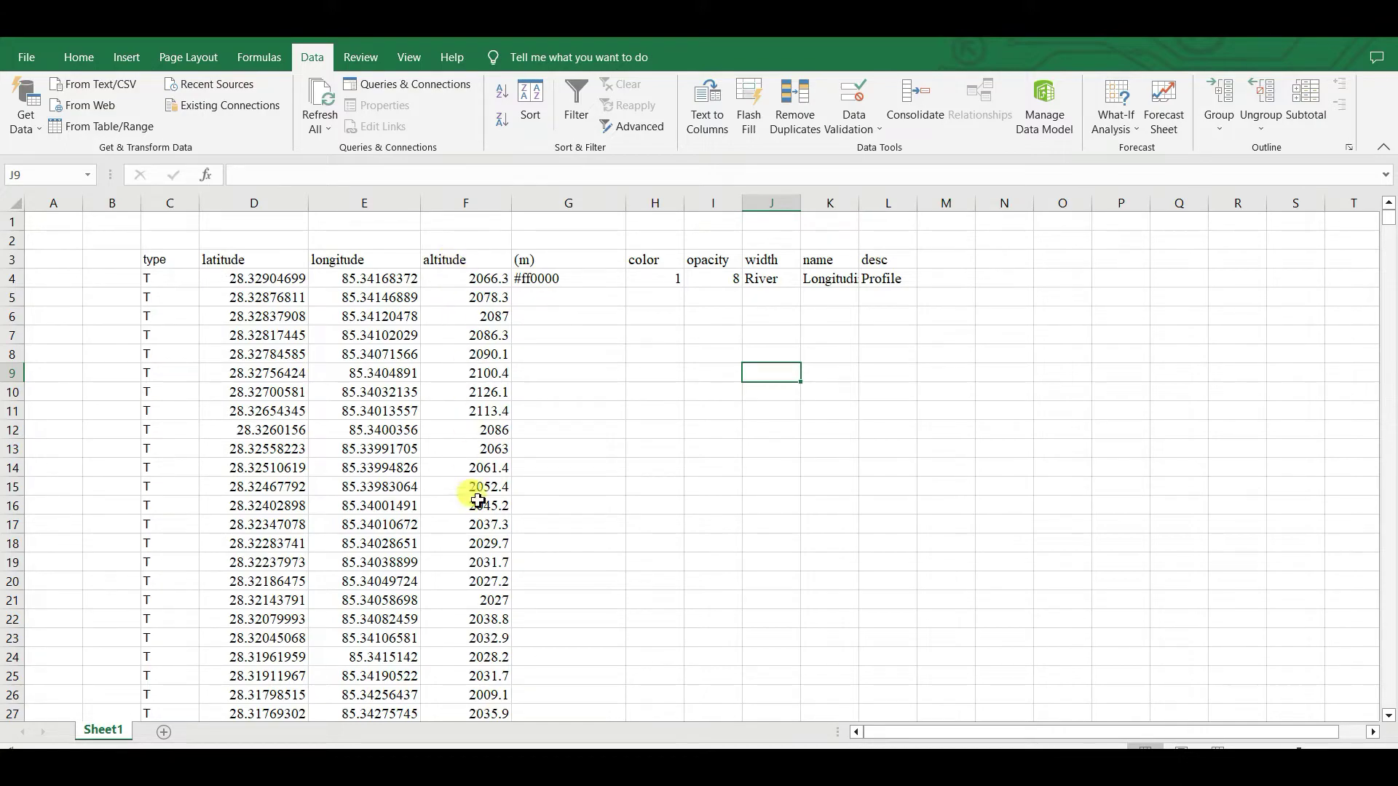
click(451, 203)
right_click(448, 203)
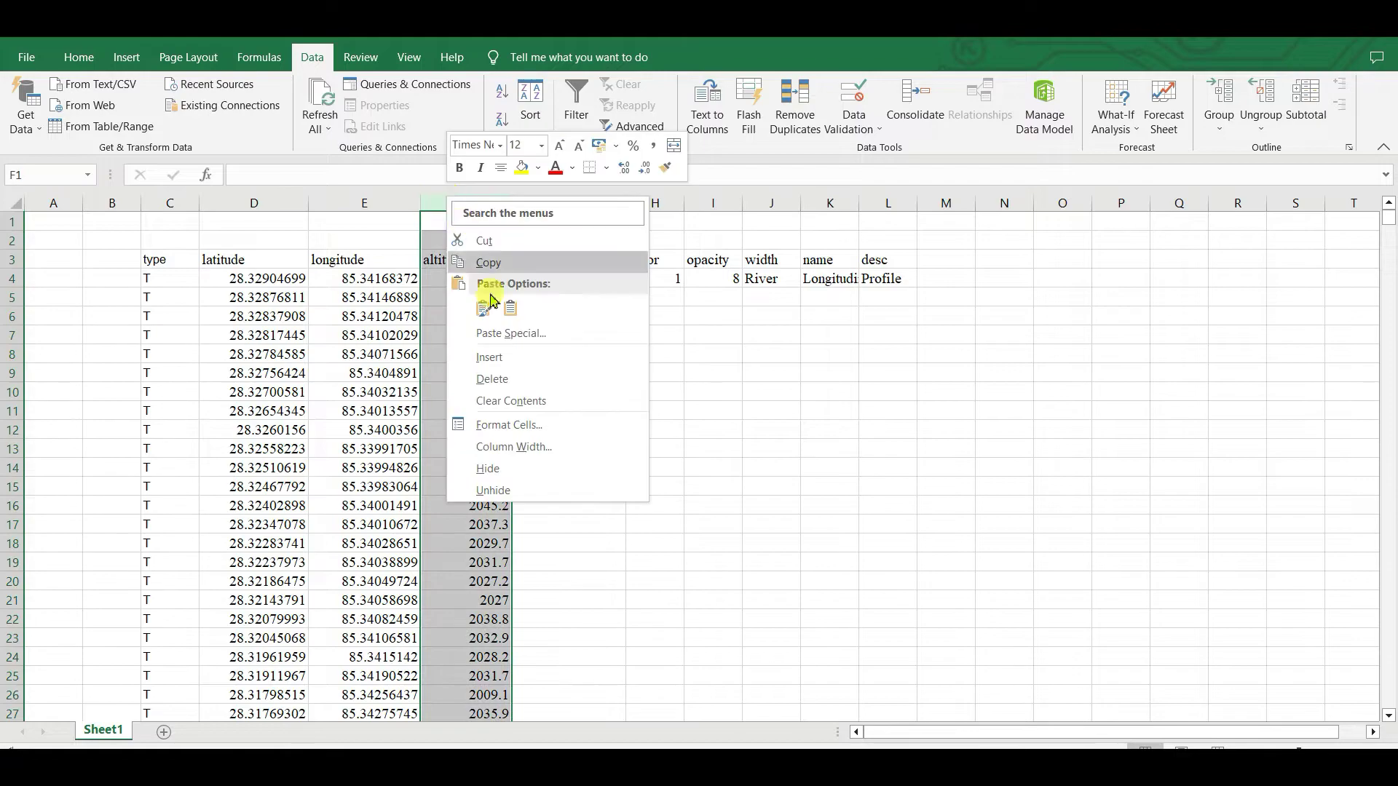
click(489, 357)
click(695, 435)
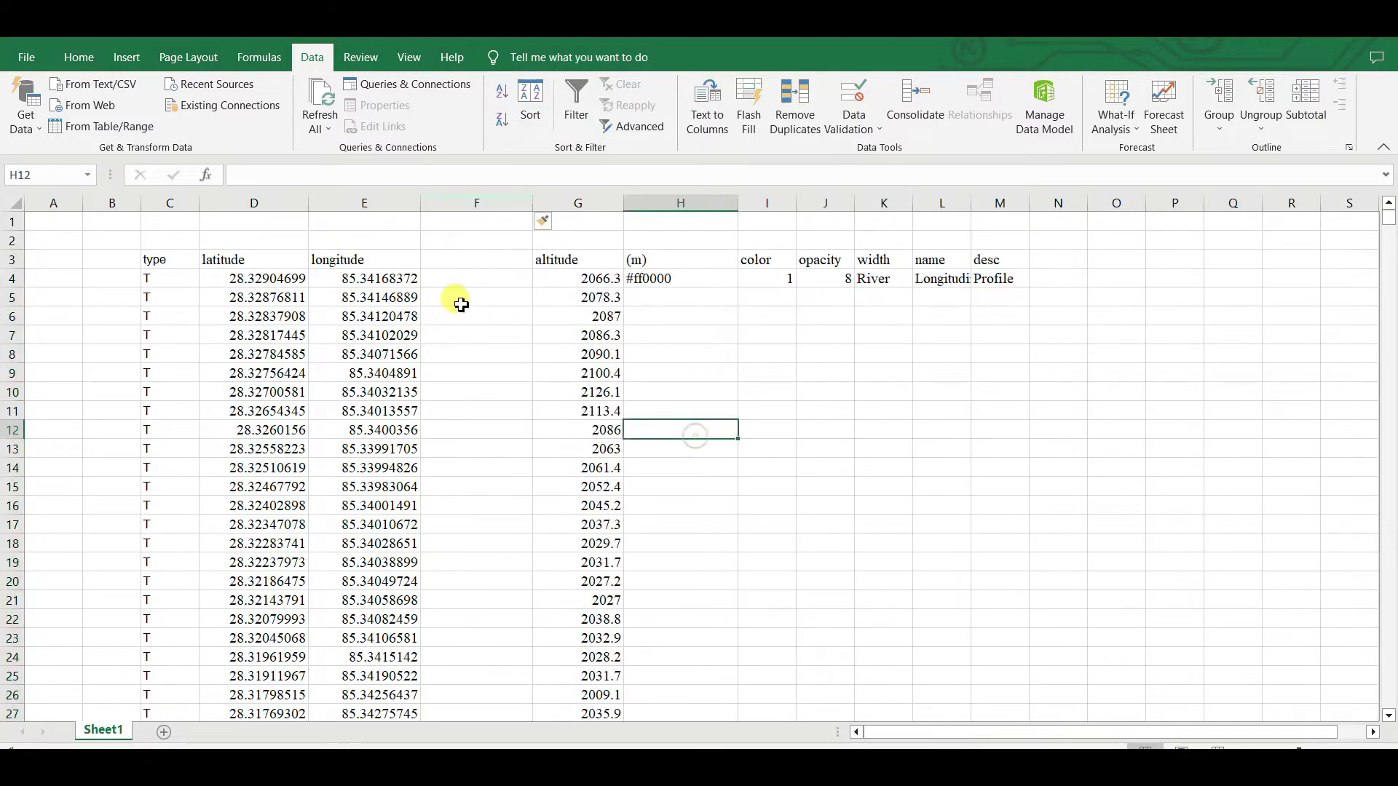
- Enter the header 'Point' in F3 and the numbers 1, 2, 3 in F4–F6
click(461, 260)
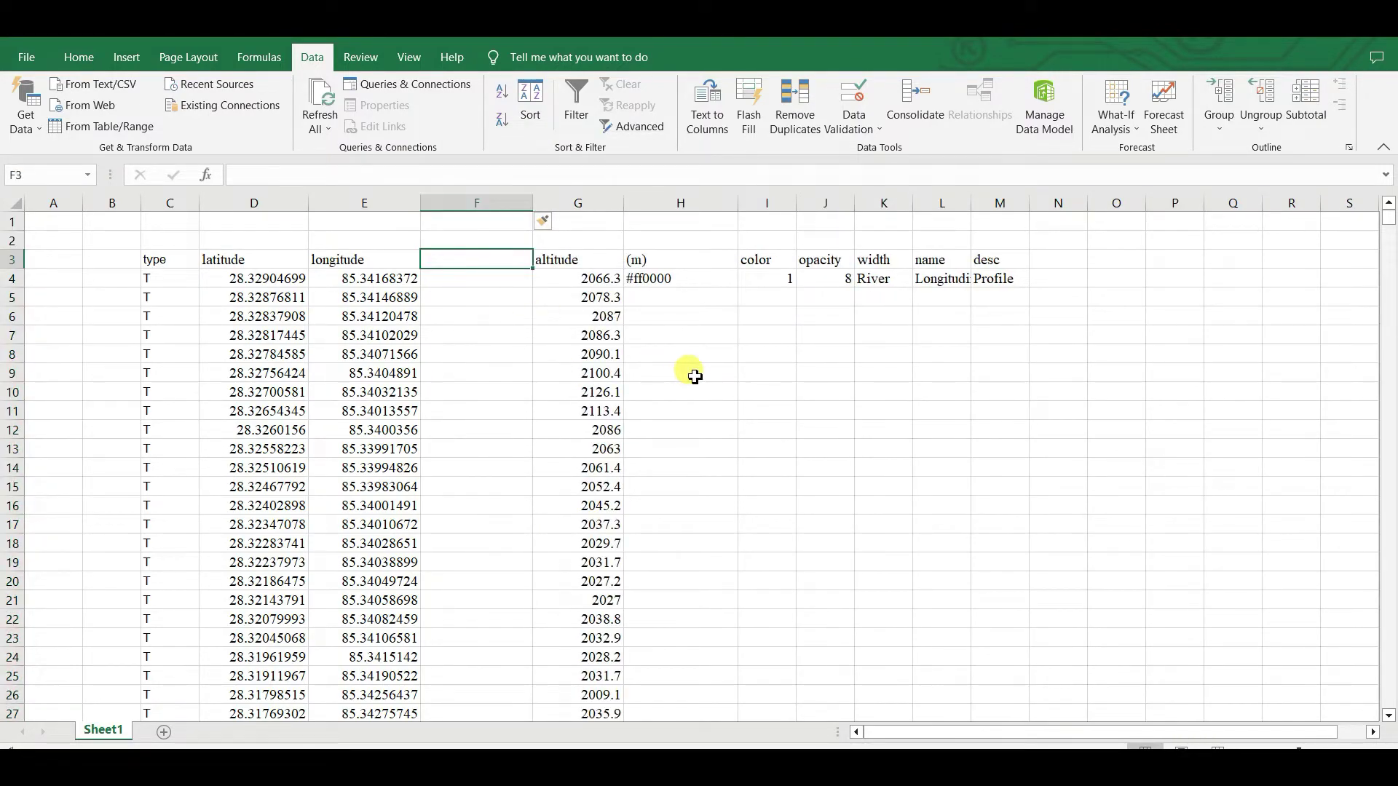
text(Point)
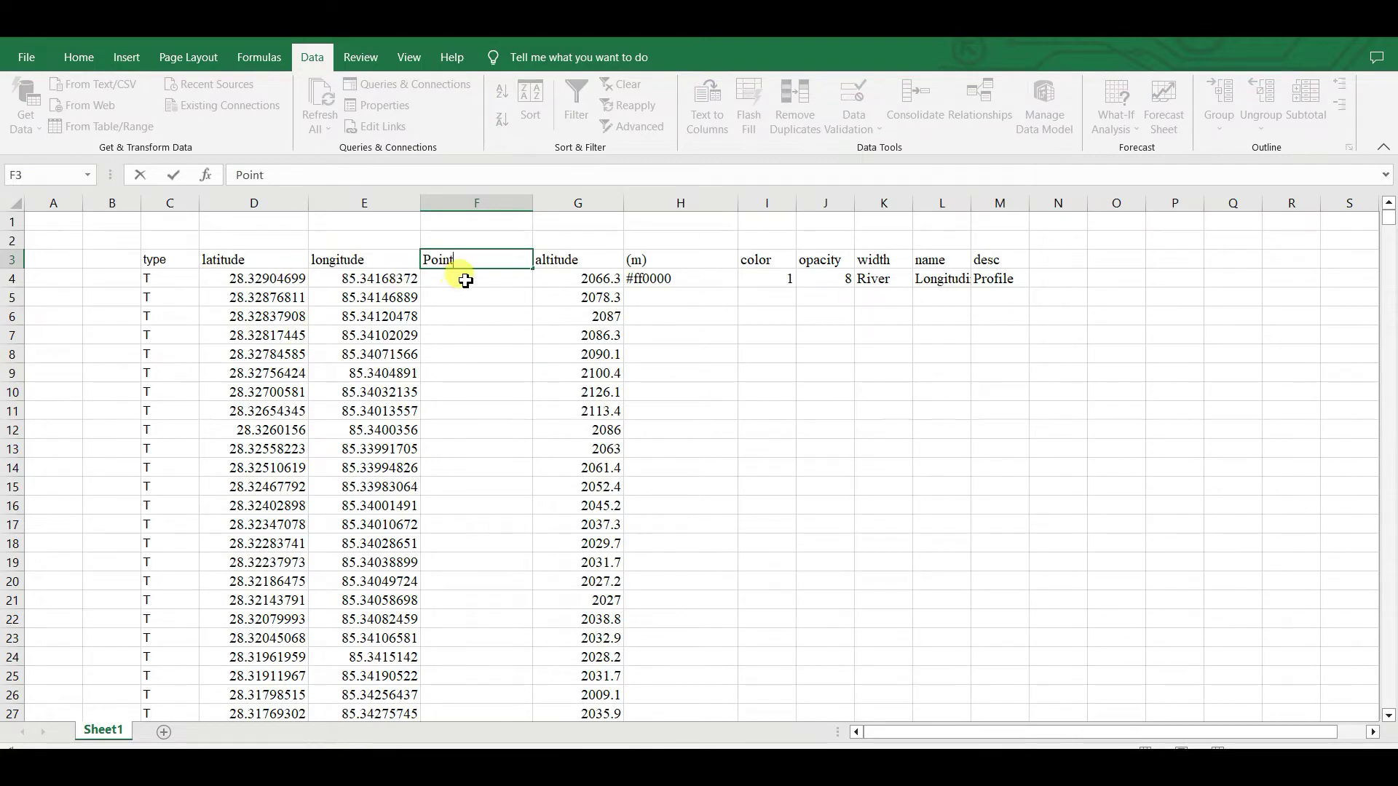
click(466, 280)
text(1)
click(477, 297)
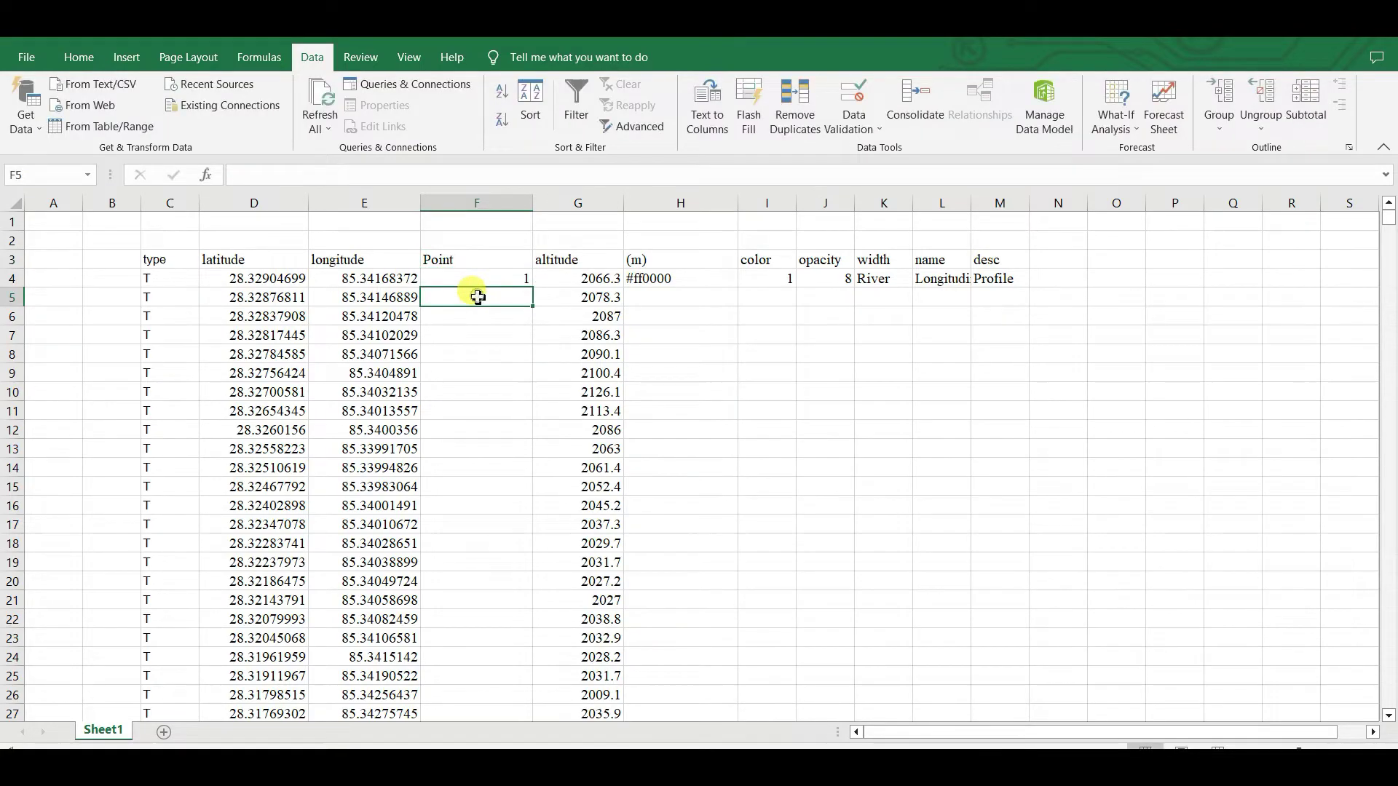
text(2)
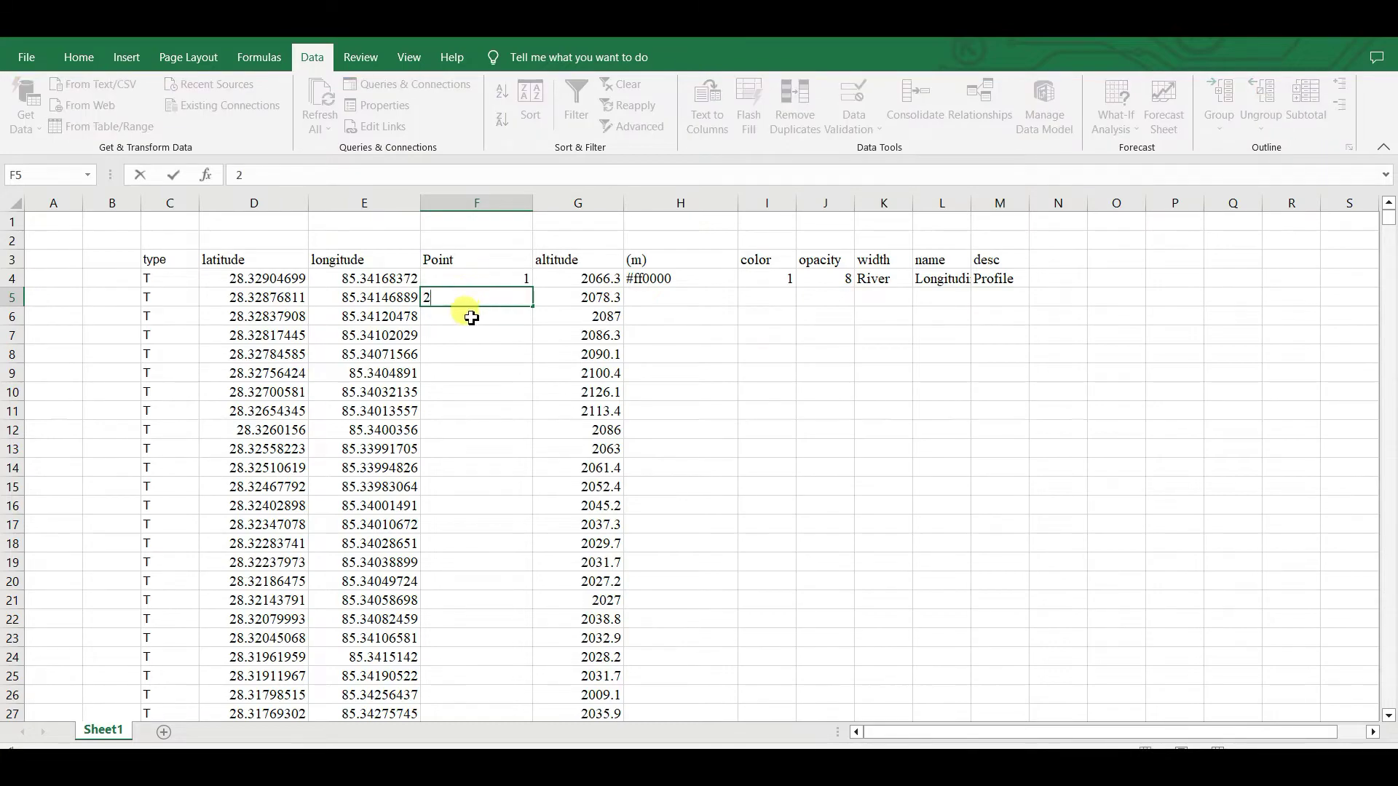
click(471, 317)
text(3)
click(781, 406)
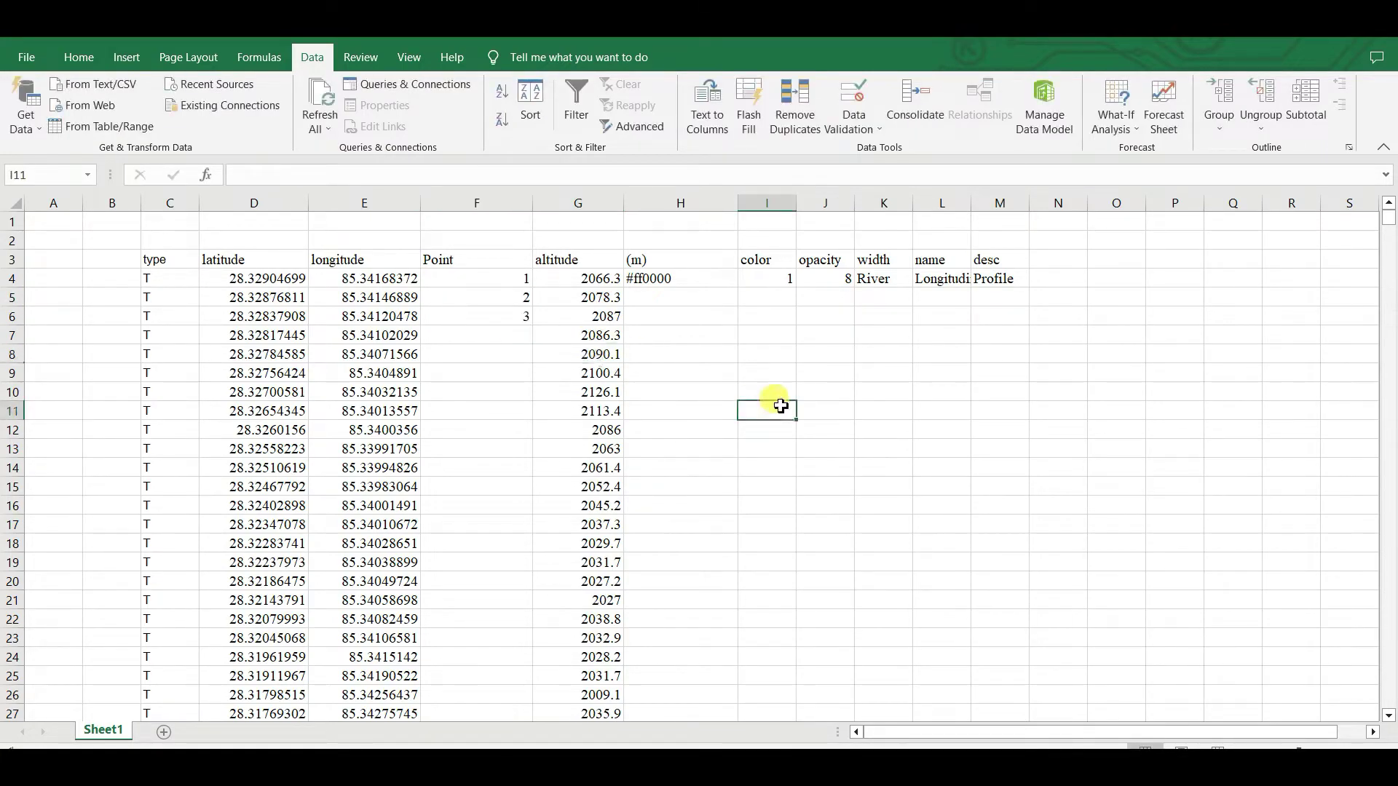
- Centre-align the whole Point column
click(477, 202)
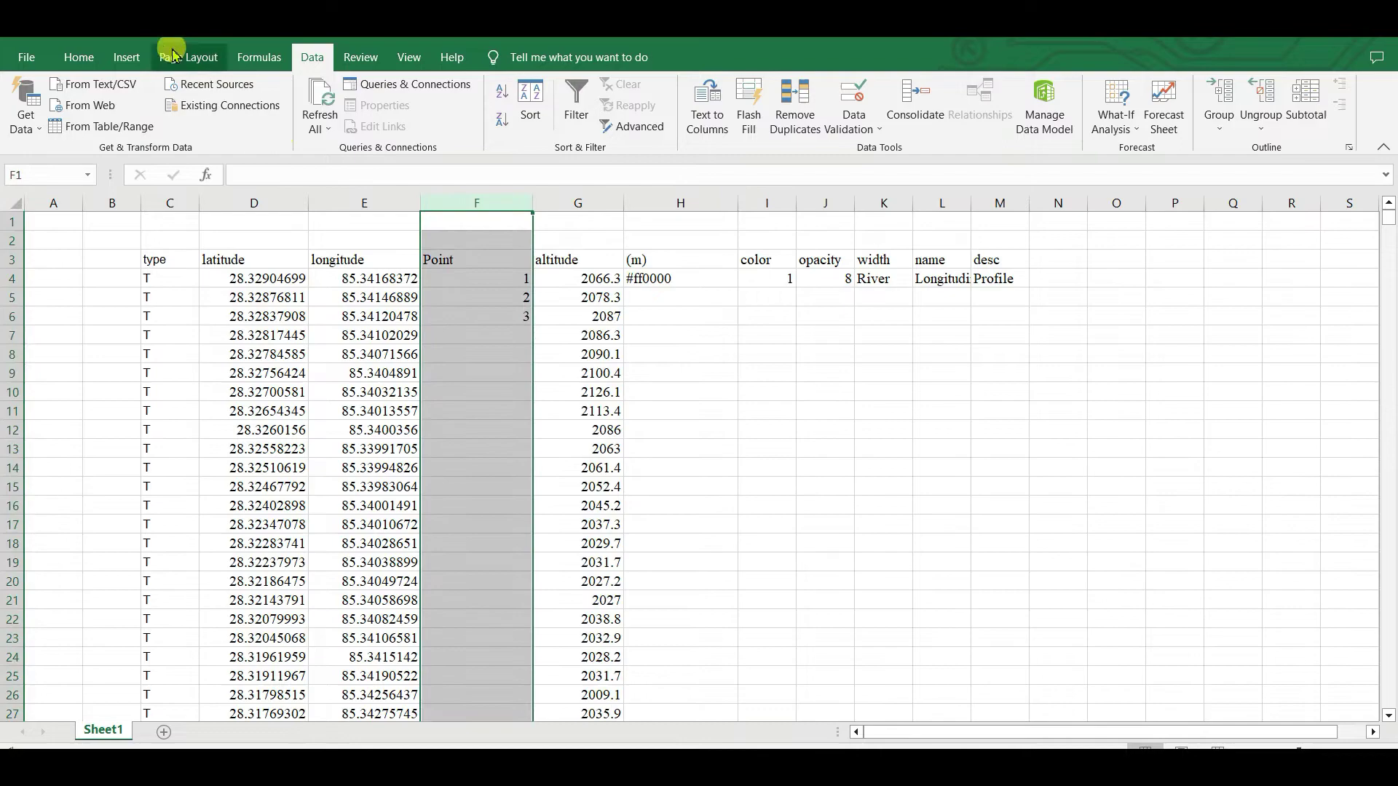
click(78, 58)
click(398, 119)
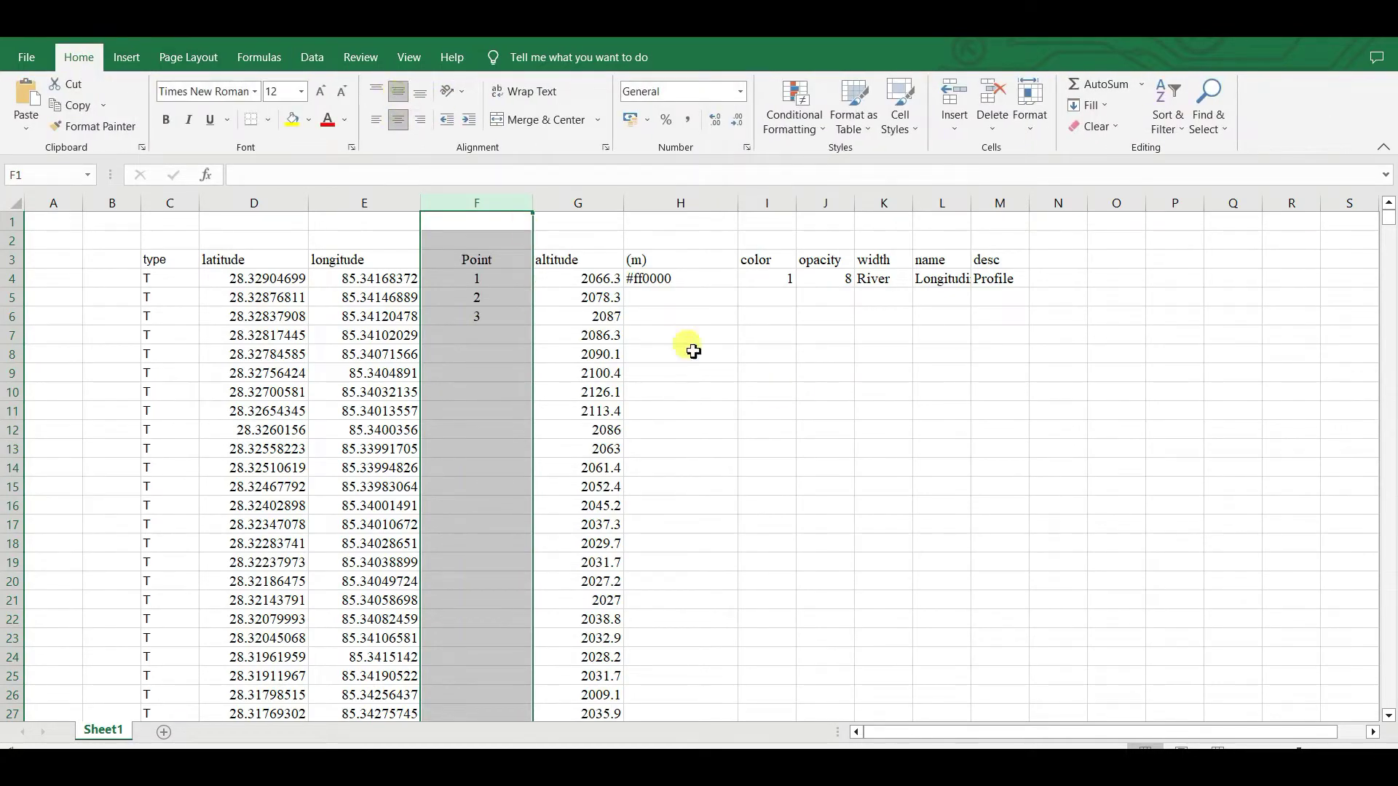
- Centre-align the altitude values in column G
click(781, 393)
click(577, 202)
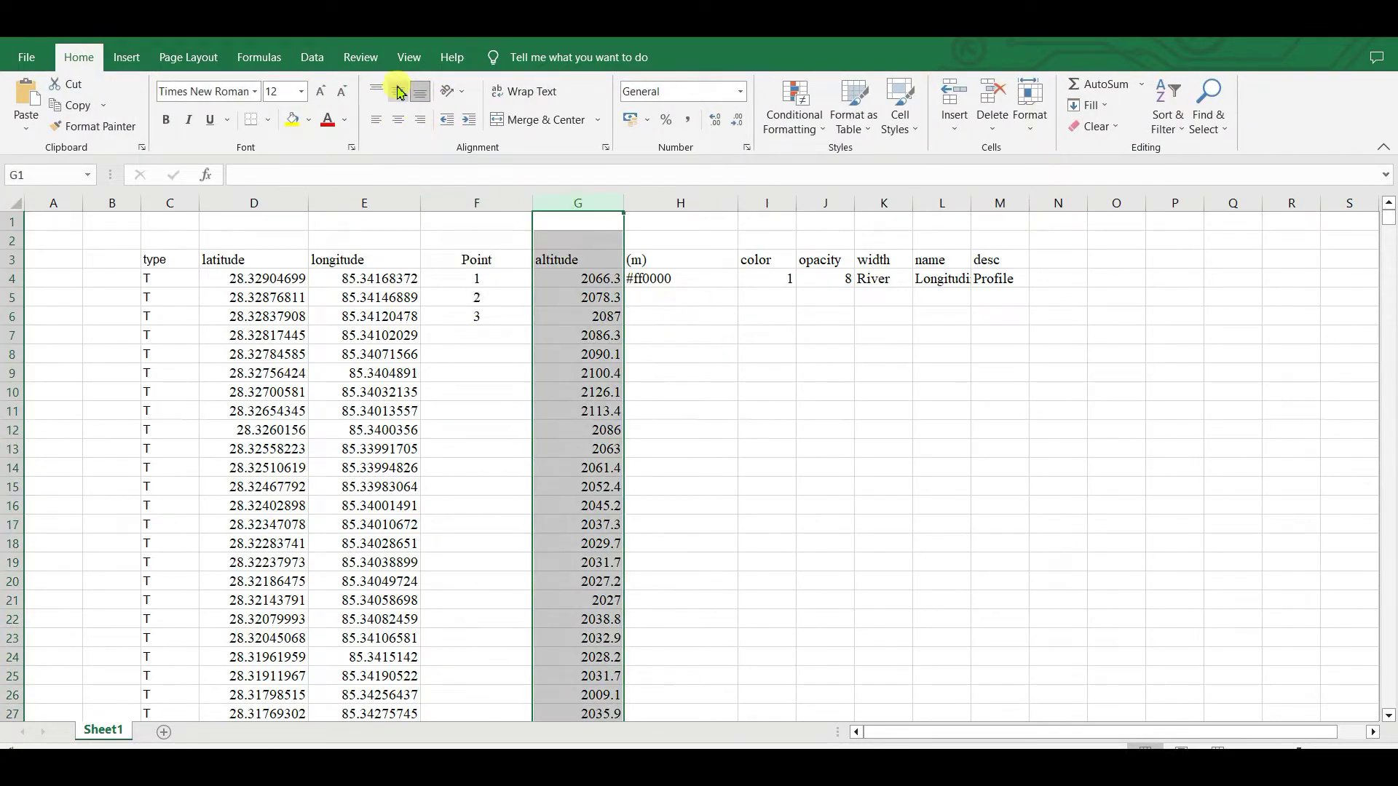
click(399, 119)
click(811, 352)
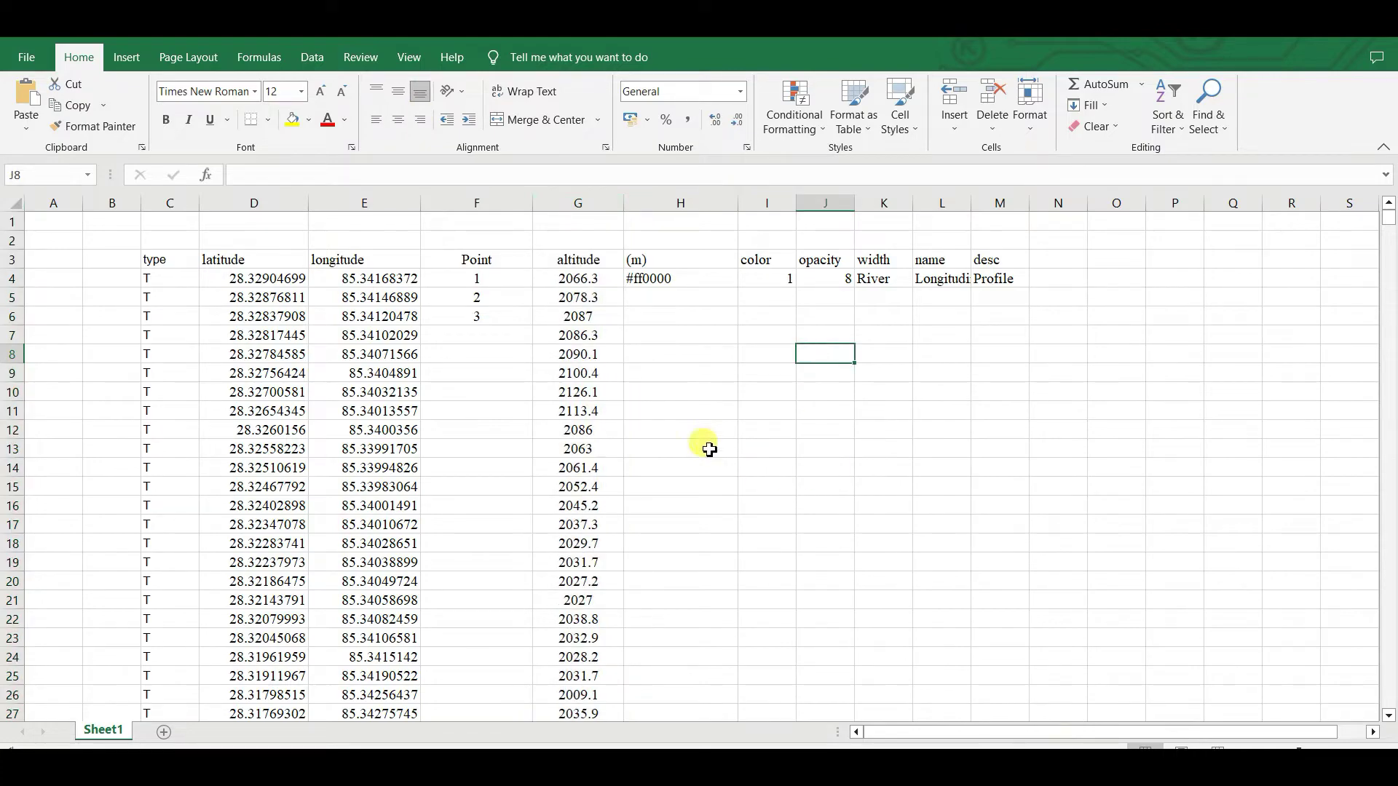
- Fill the 1, 2, 3 point series down the list and select the point and altitude columns
drag(484, 278, 535, 717)
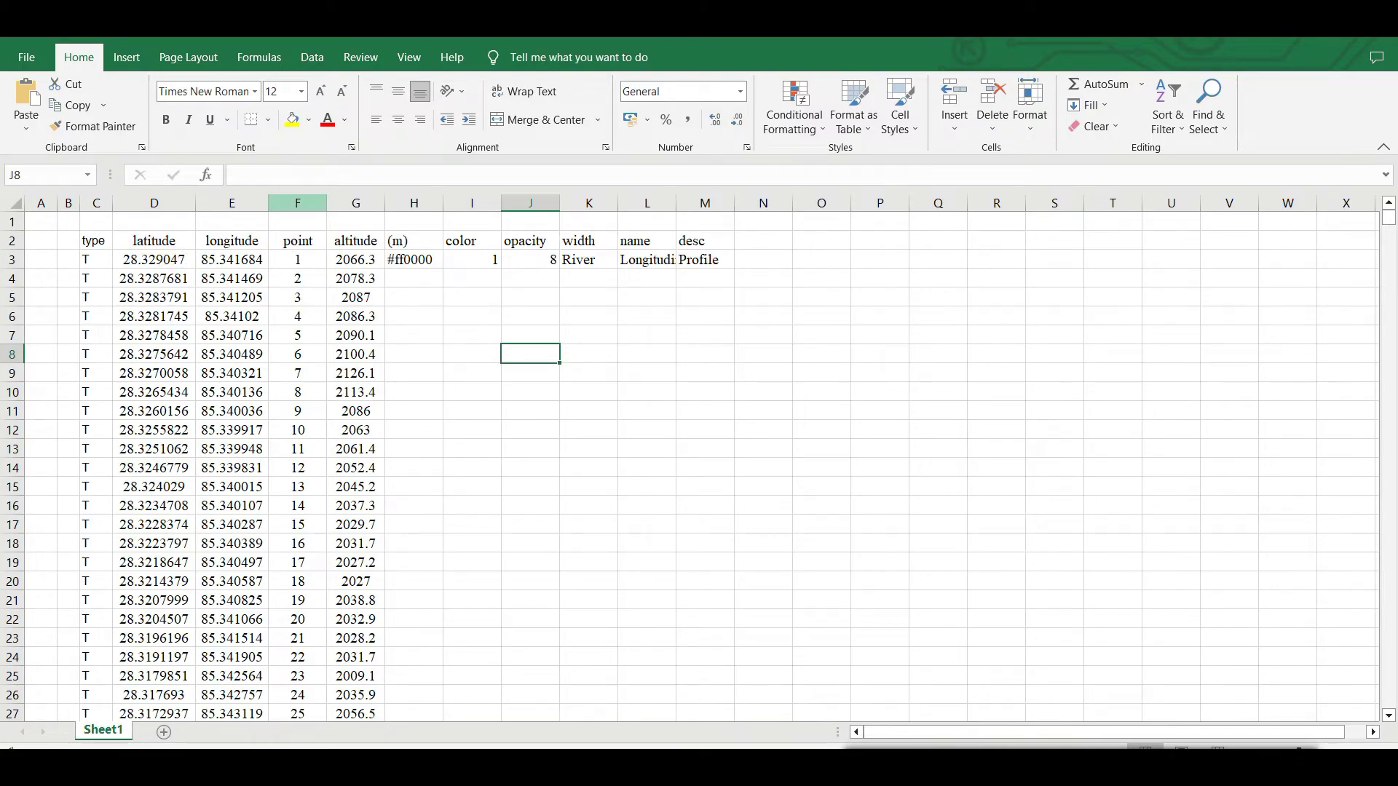
click(298, 203)
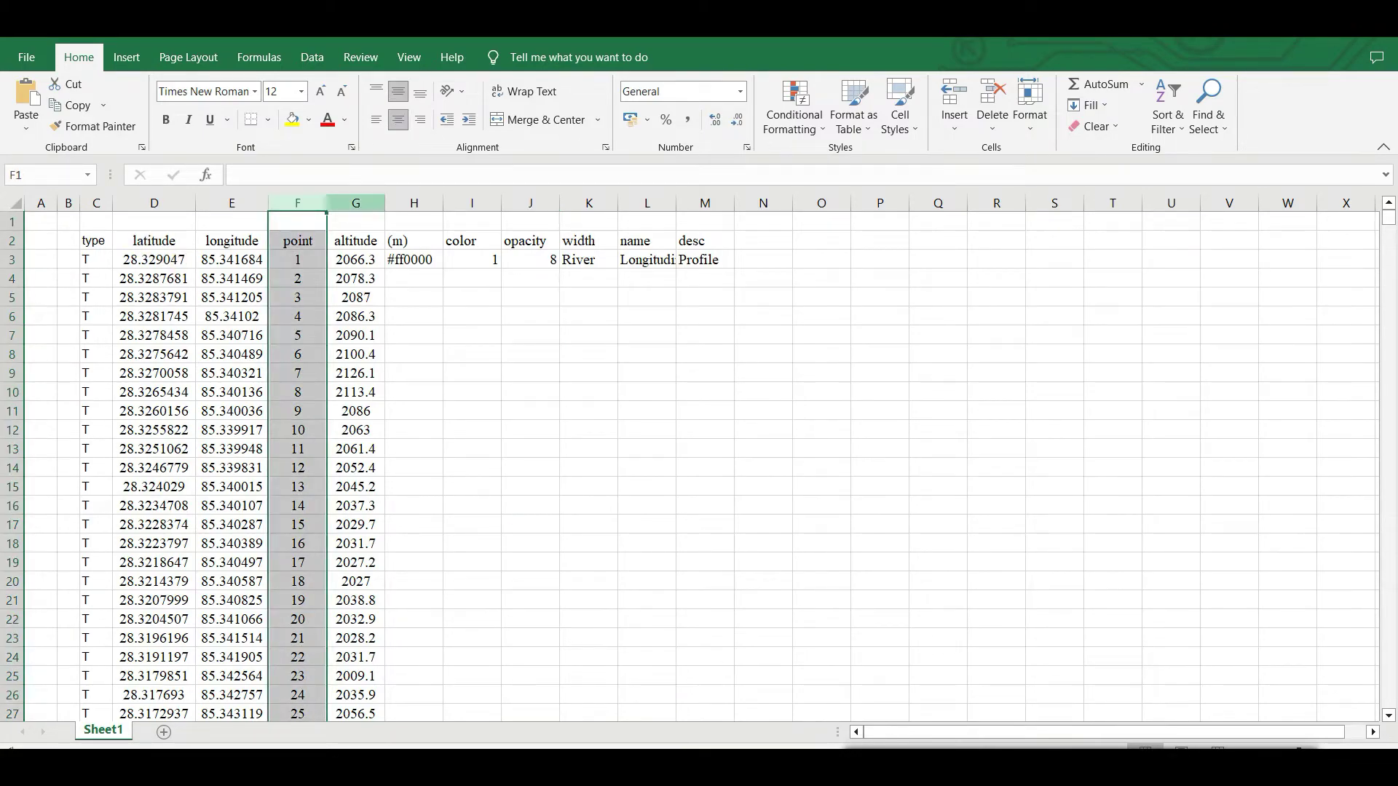
ctrl+click(367, 205)
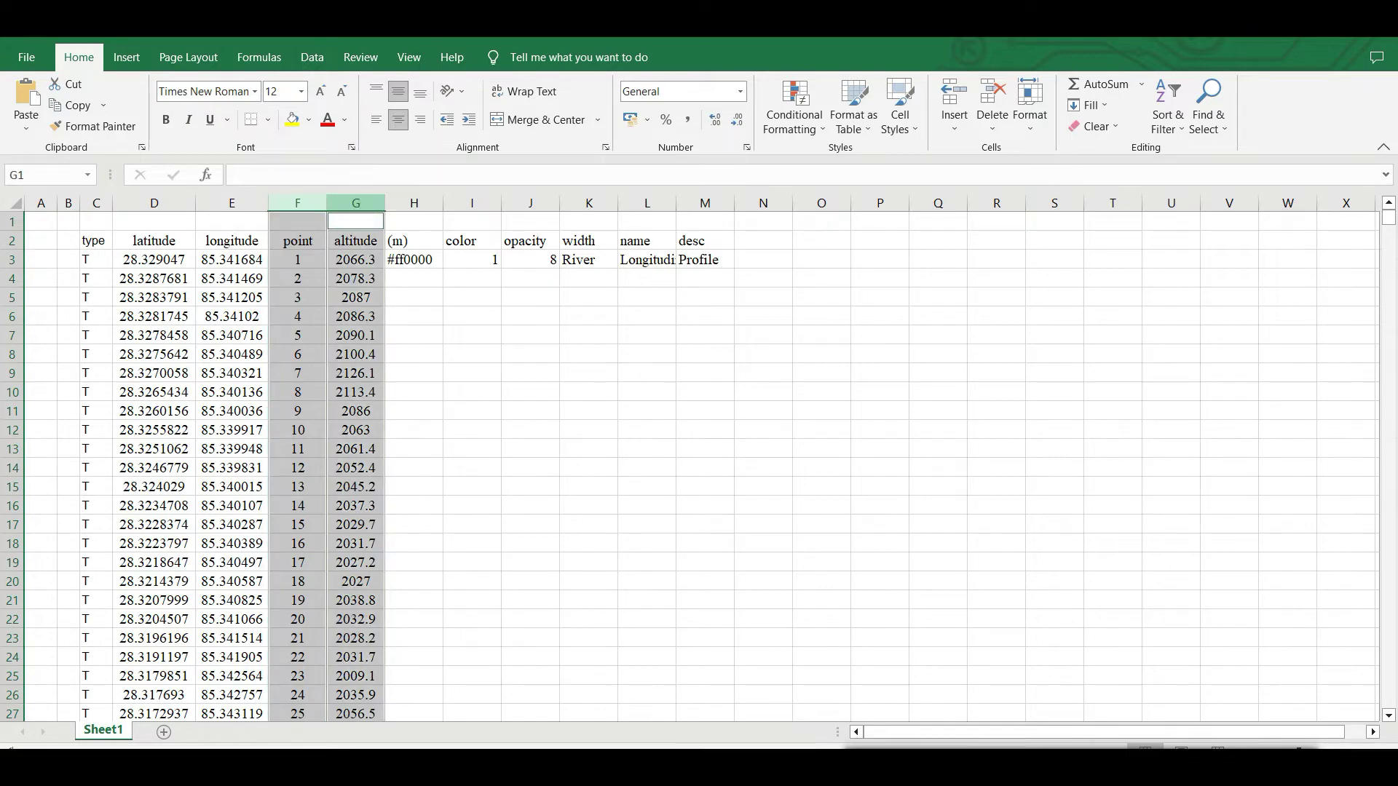
- Insert a Scatter with Smooth Lines chart of altitude against point number
click(134, 59)
click(686, 127)
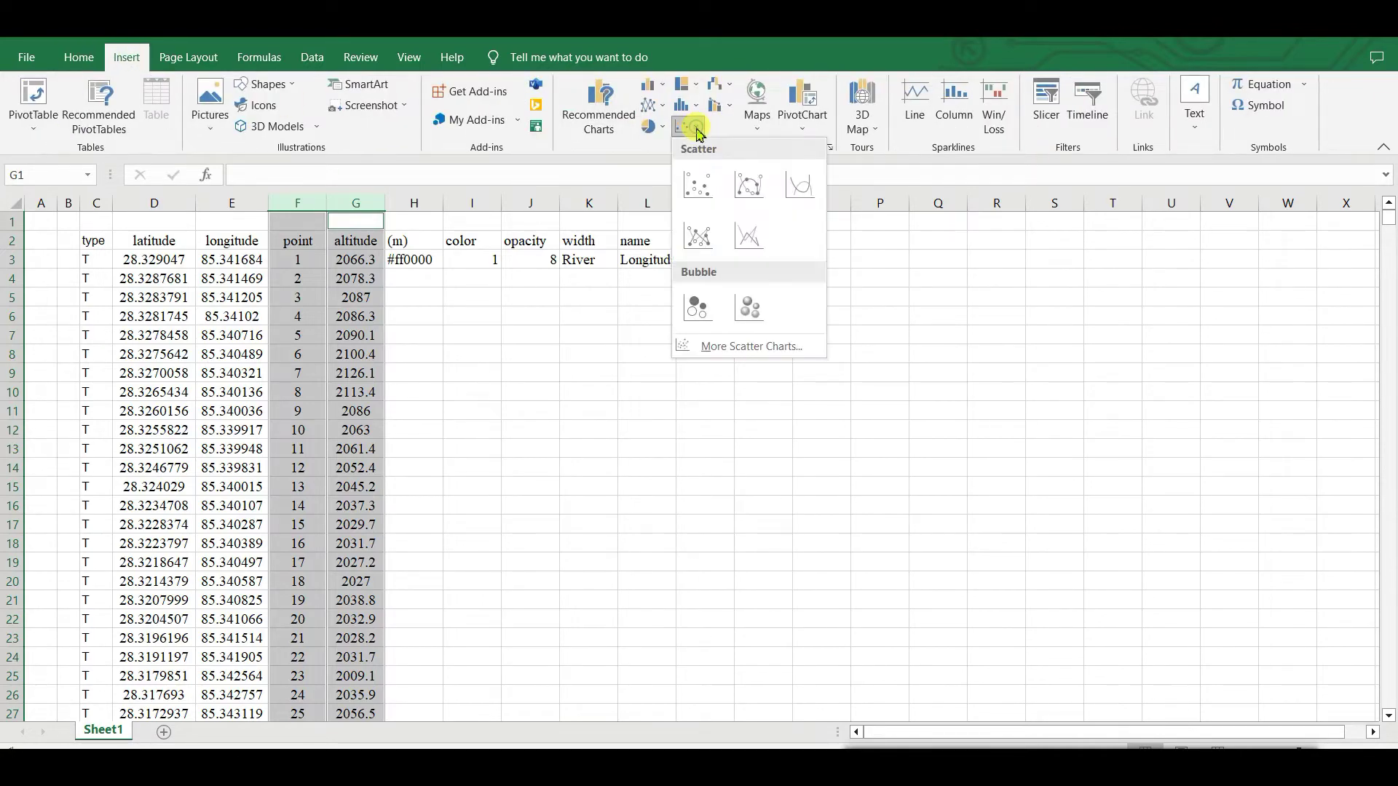
click(798, 185)
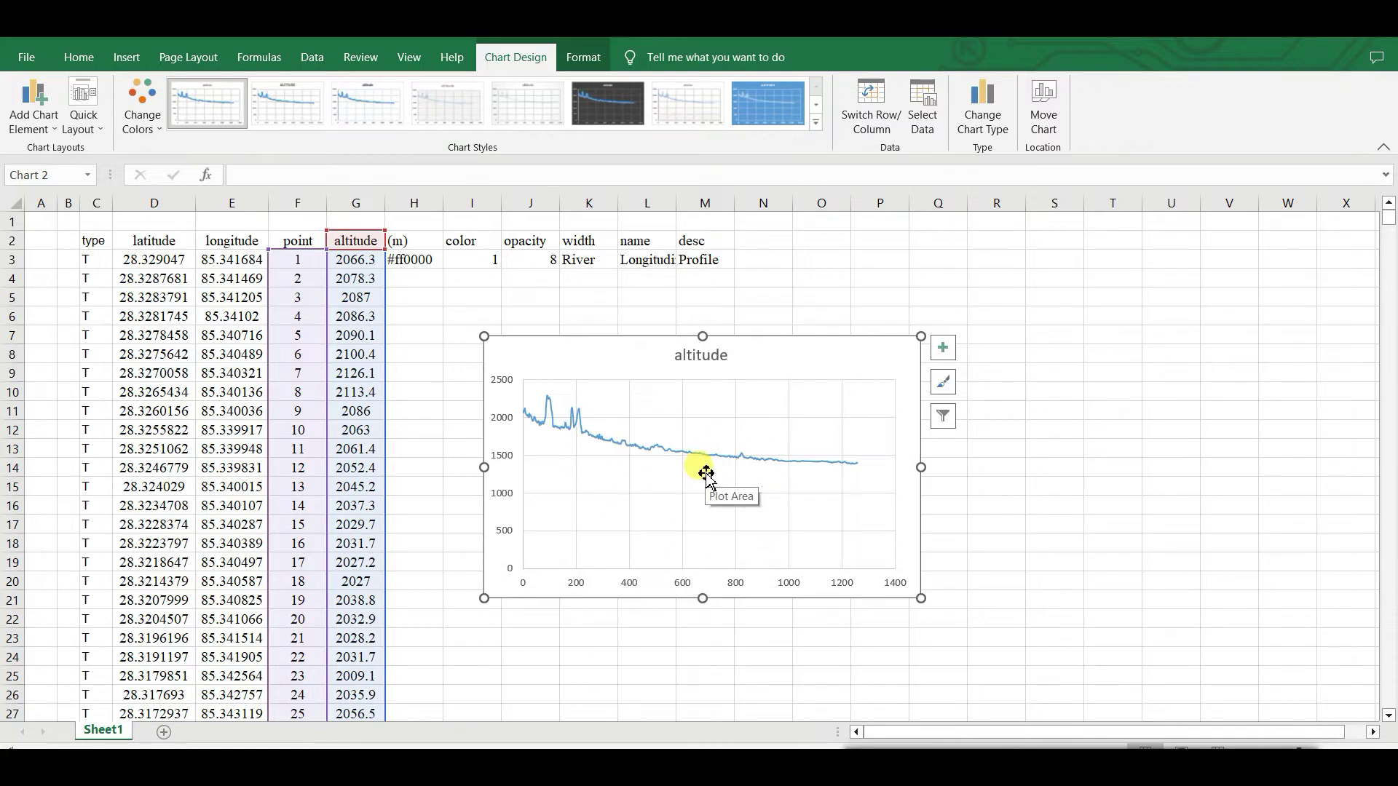
- Select the chart's vertical altitude axis and bring up its shortcut menu
right_click(770, 351)
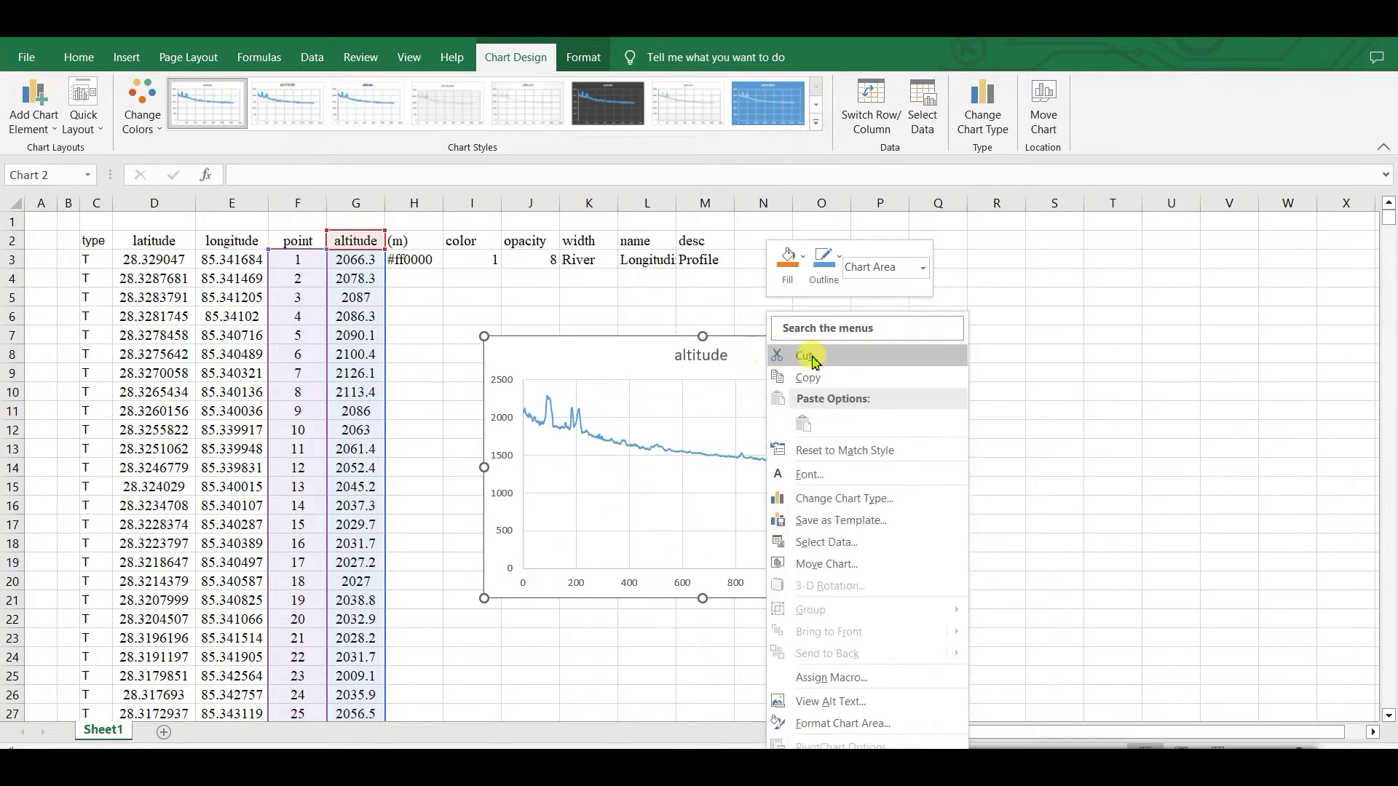
key(Escape)
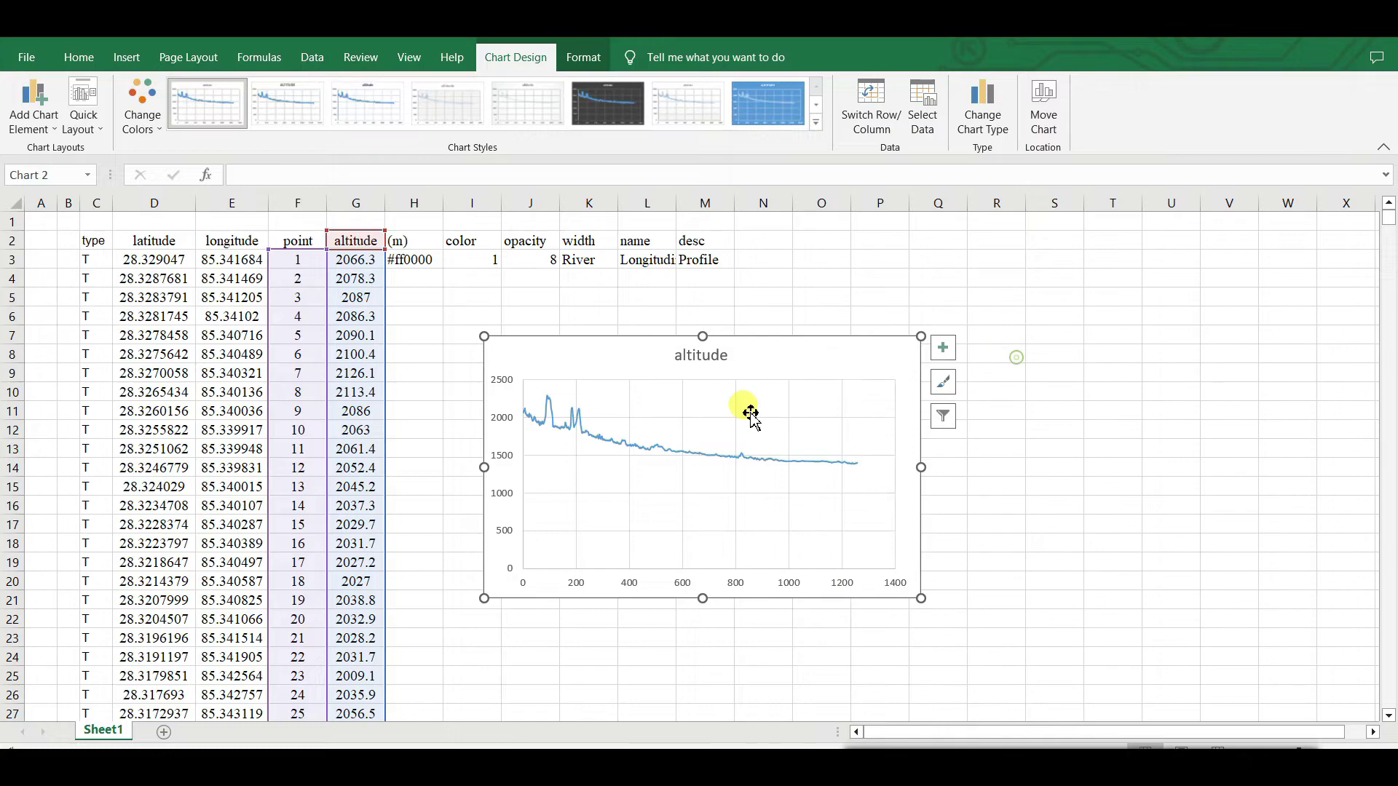
click(506, 467)
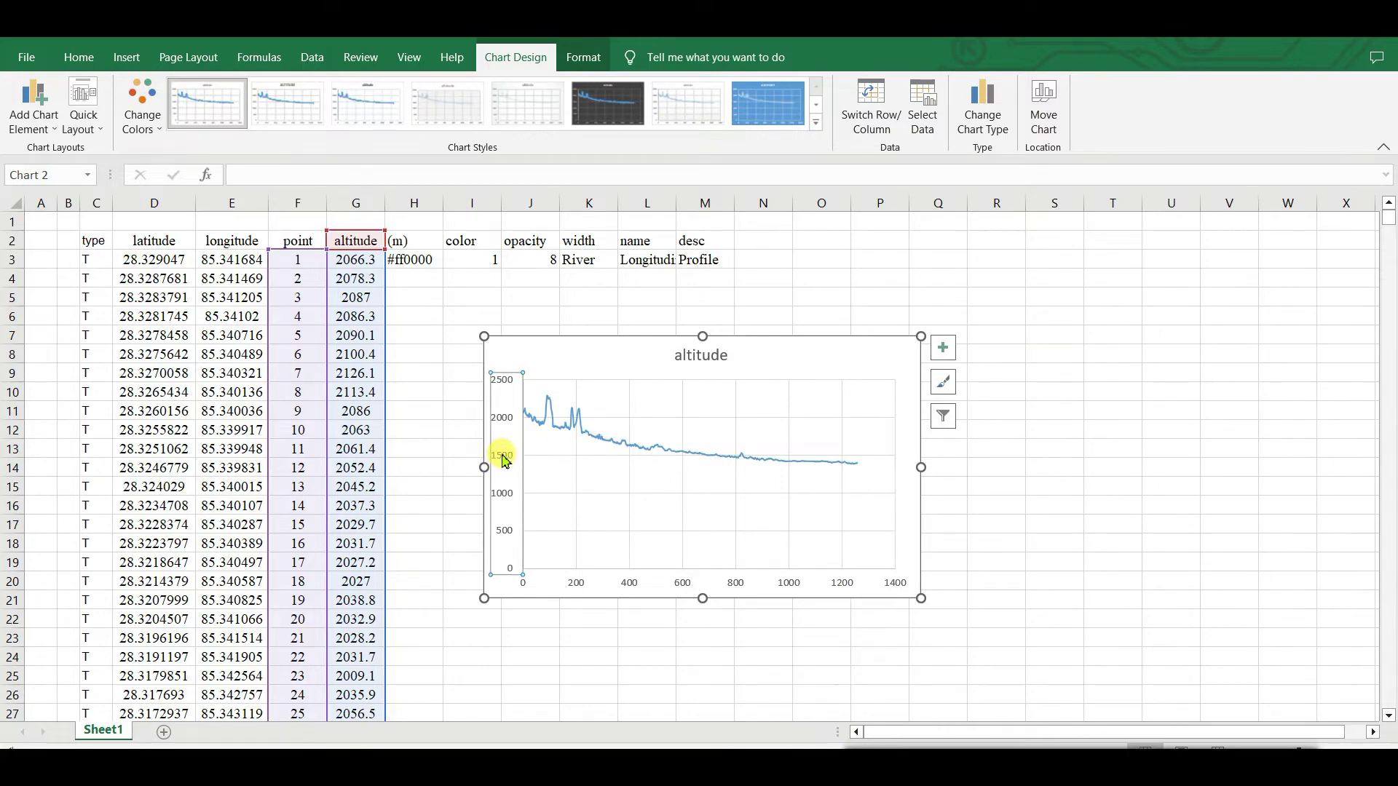
right_click(506, 460)
- Set the altitude axis minimum to 1350 so the profile fills the chart
click(553, 648)
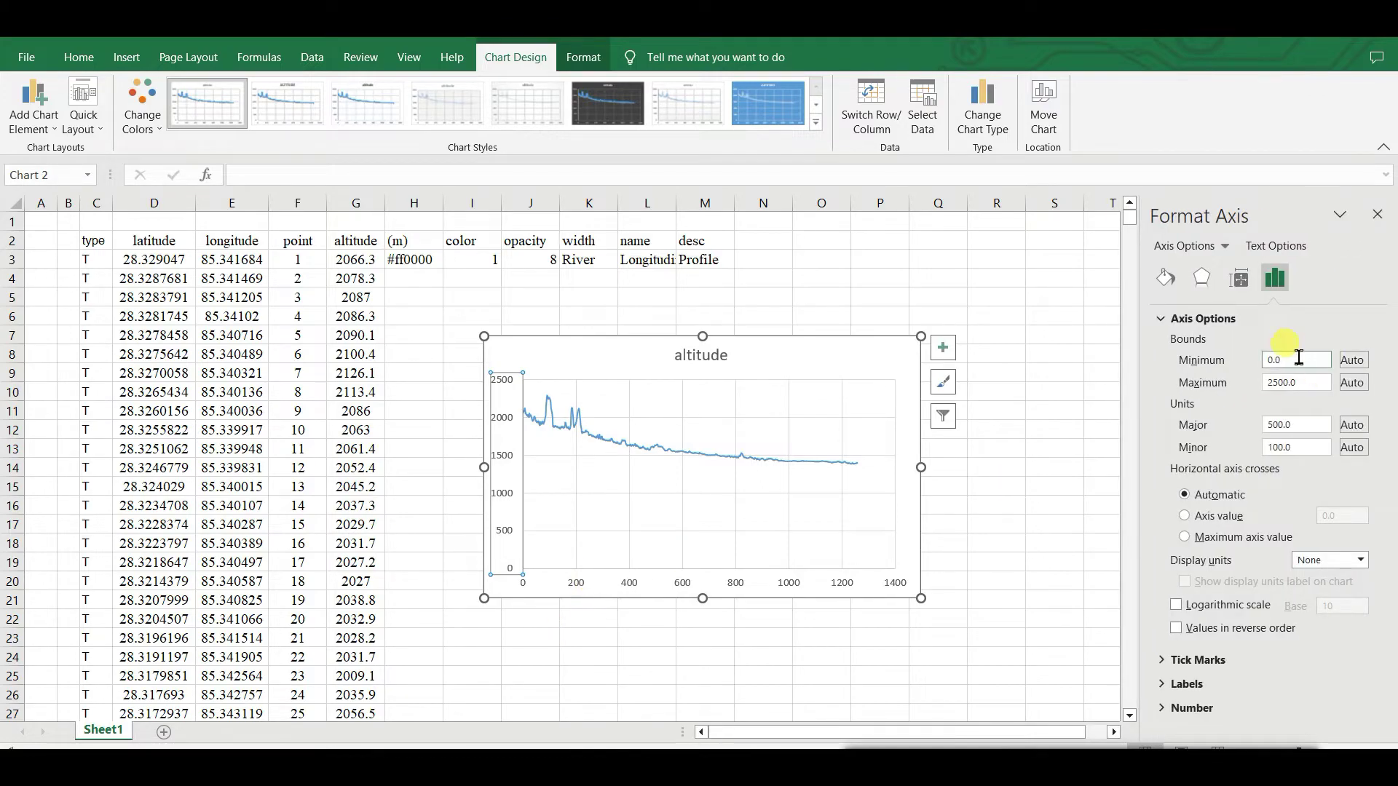
drag(1298, 357, 1257, 369)
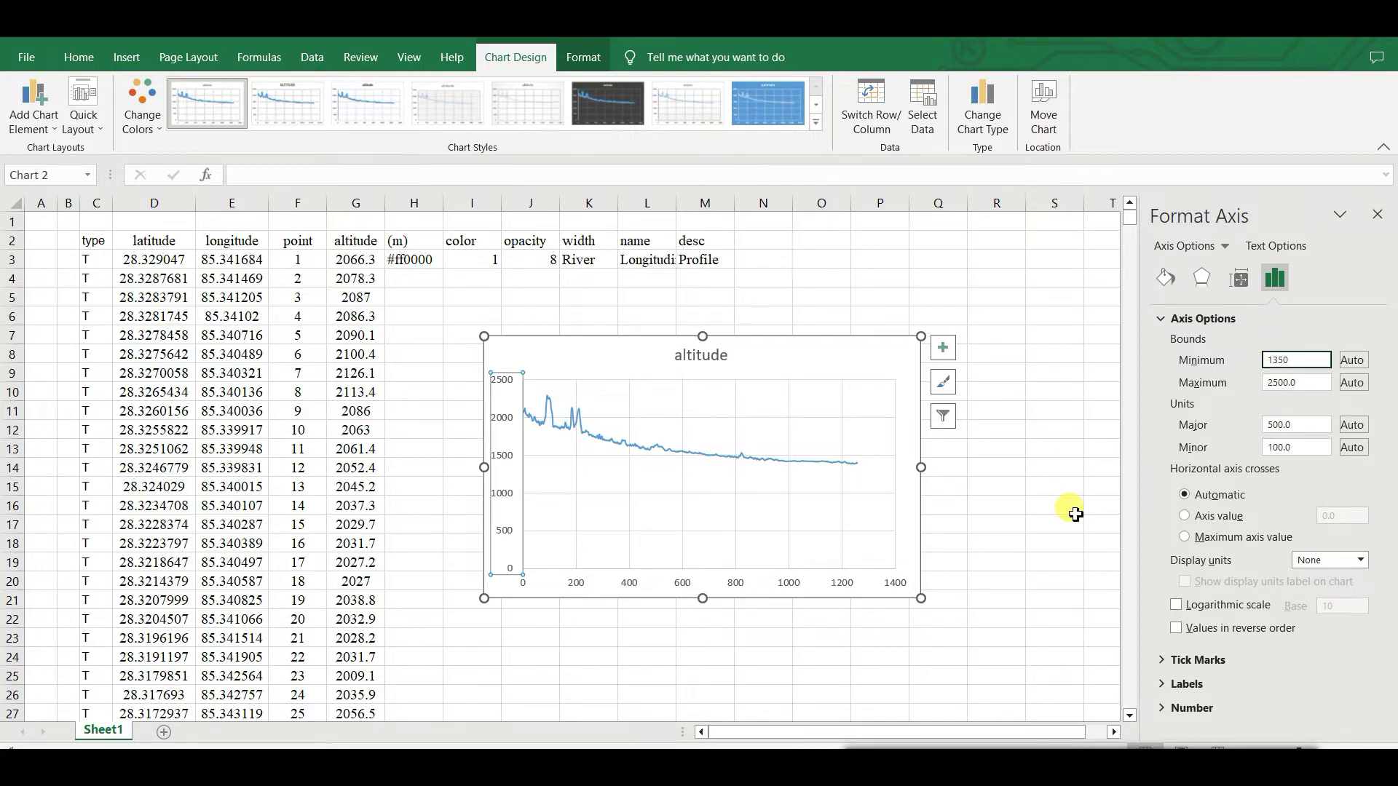
click(1038, 557)
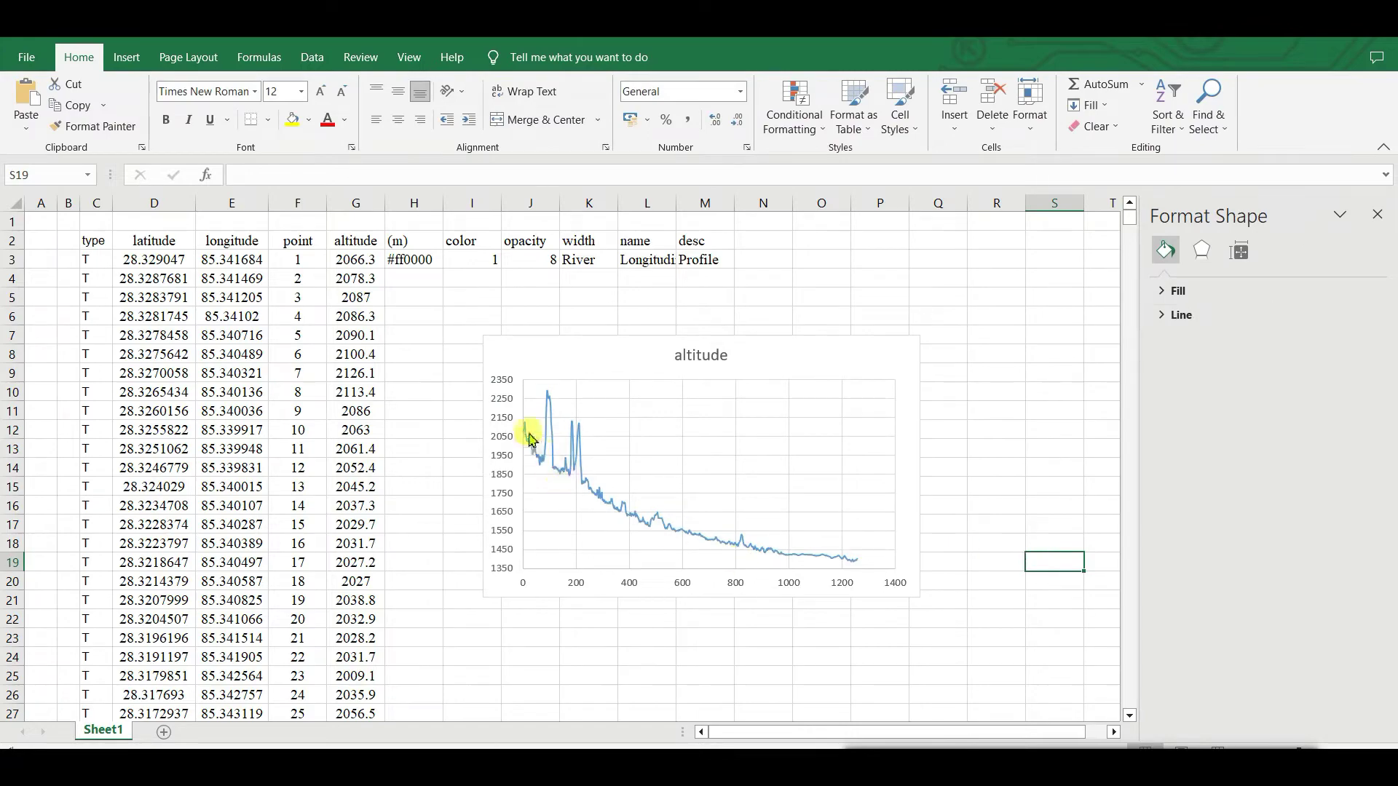
- Stretch the chart wider on both sides and move it up and left over the sheet
click(501, 462)
drag(484, 466, 431, 467)
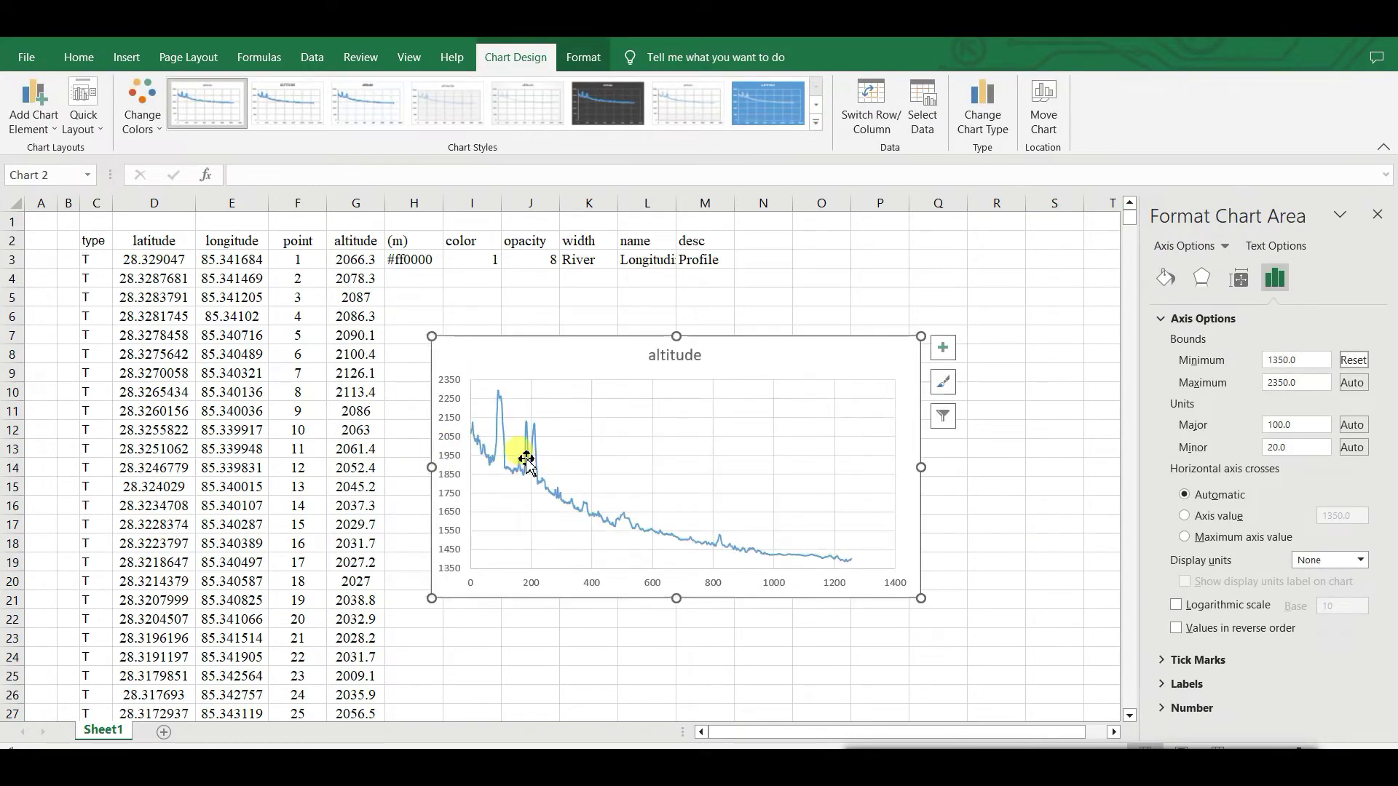
drag(924, 467, 1027, 466)
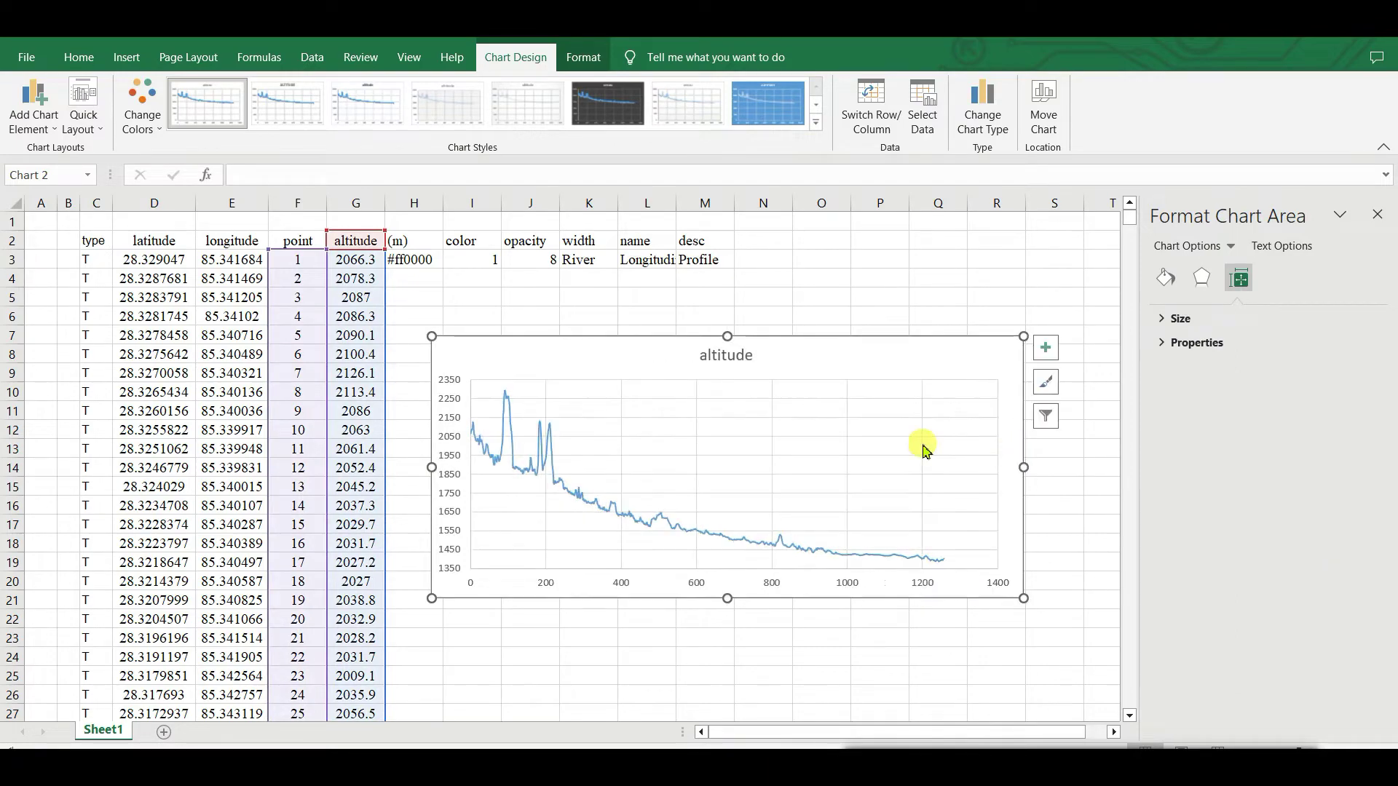
drag(785, 352, 405, 302)
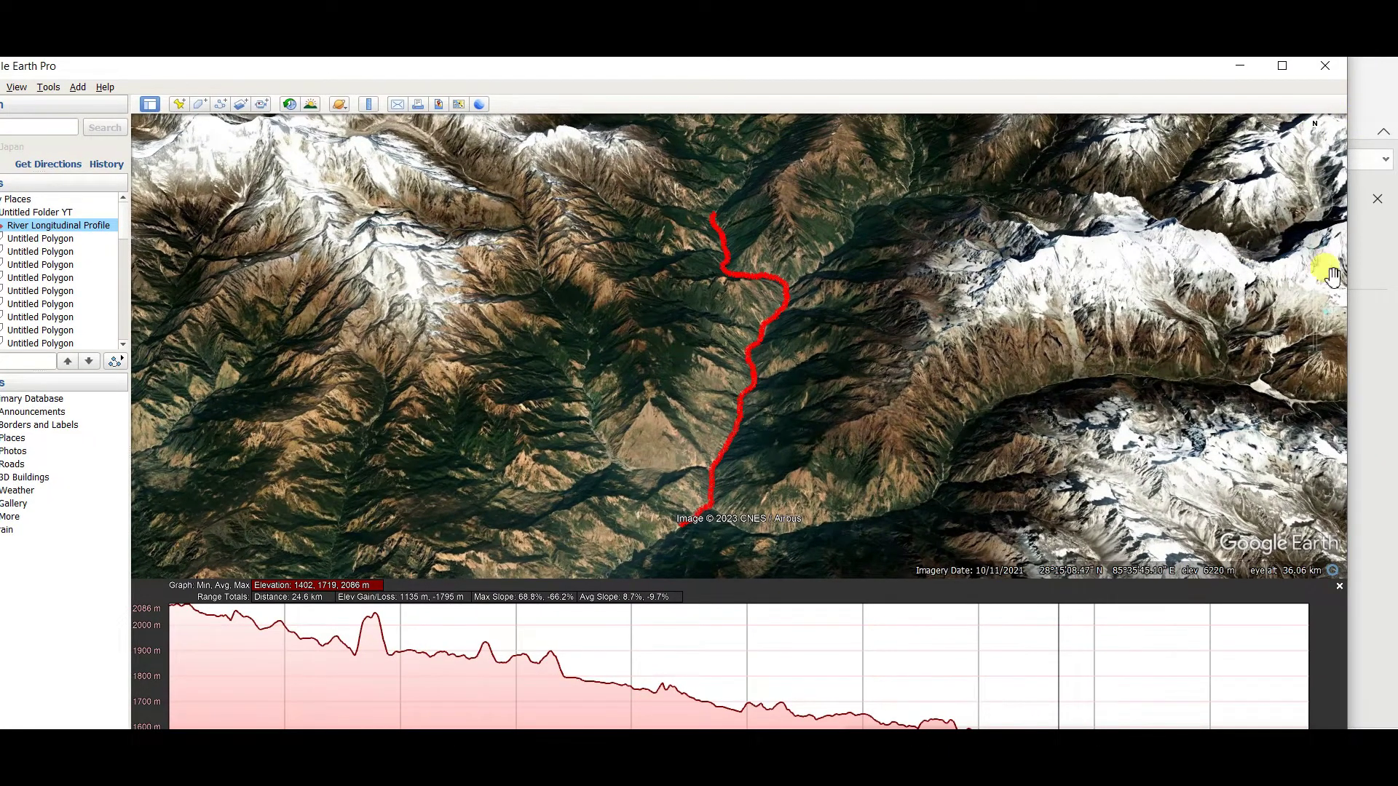
- Resize the Google Earth window and shift it rightward to uncover Excel
drag(1346, 362, 823, 437)
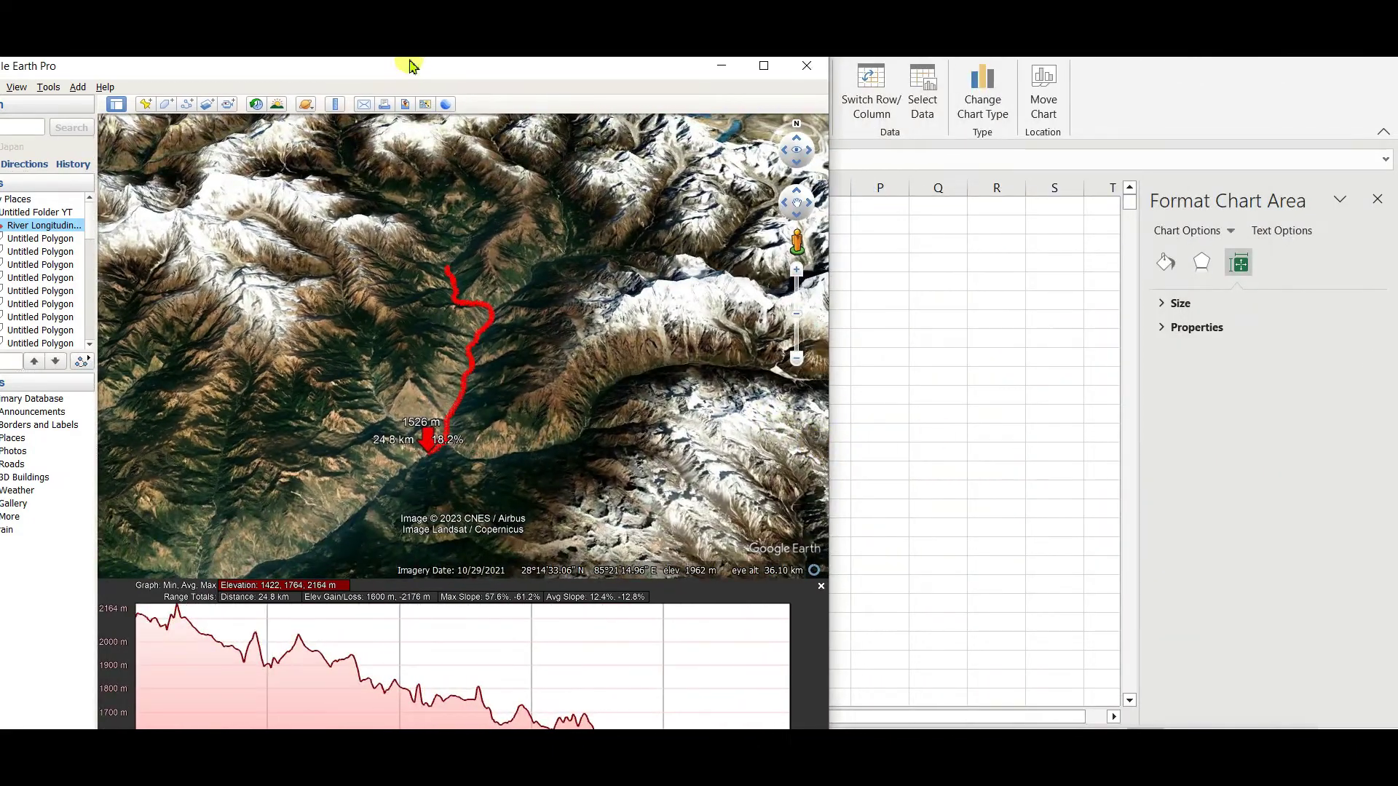
drag(411, 66, 462, 3)
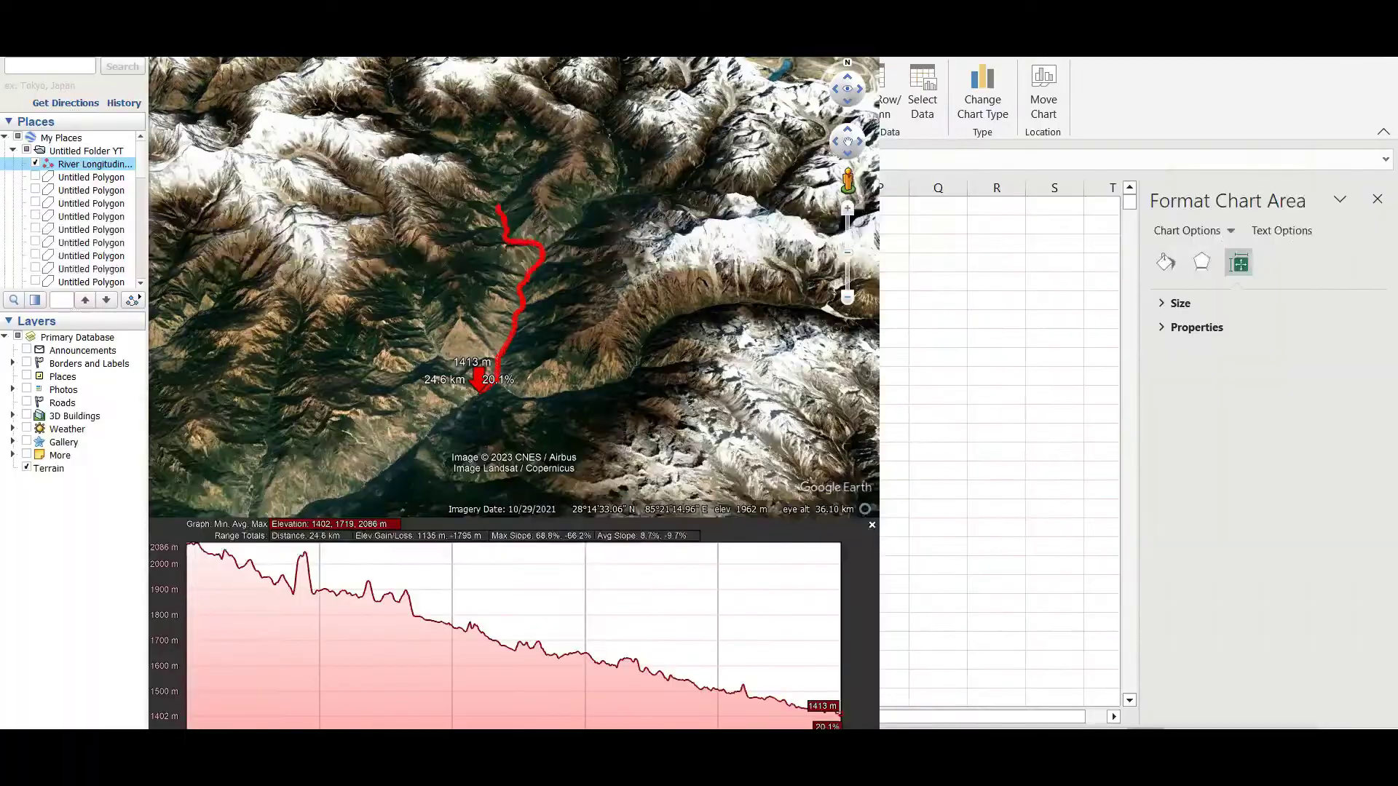
click(1333, 7)
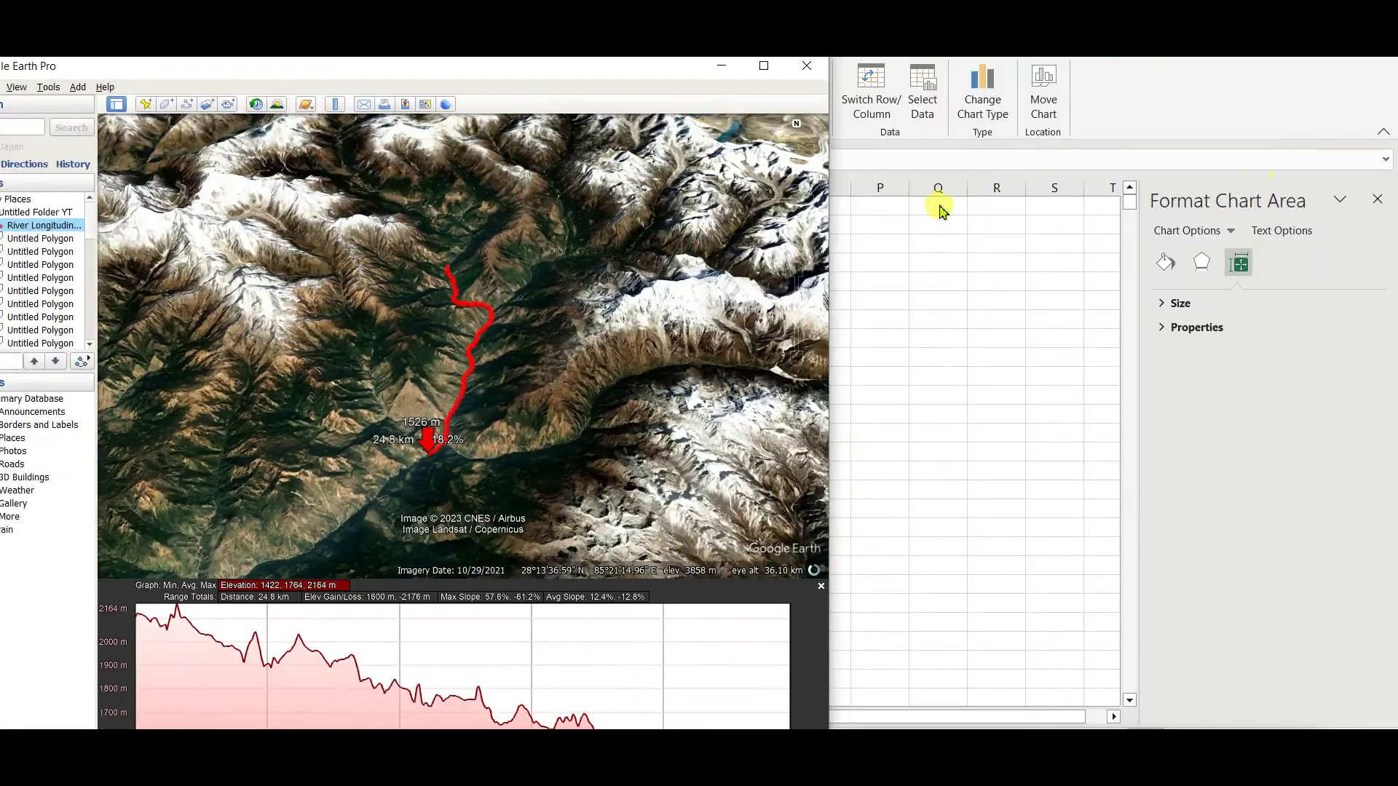
drag(499, 65, 671, 78)
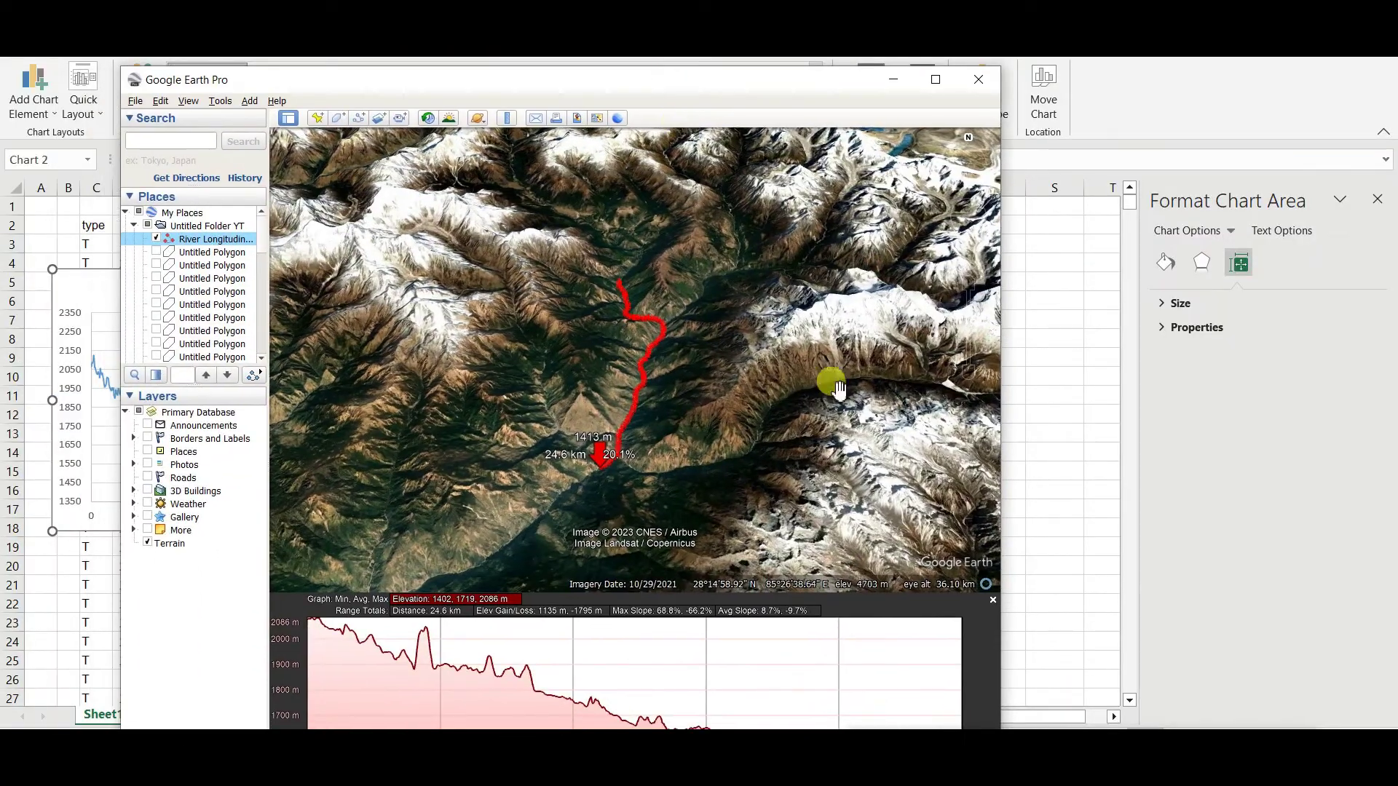
- Close Excel's Format Chart Area pane and shrink Excel to a narrow left window
click(1378, 201)
click(1384, 208)
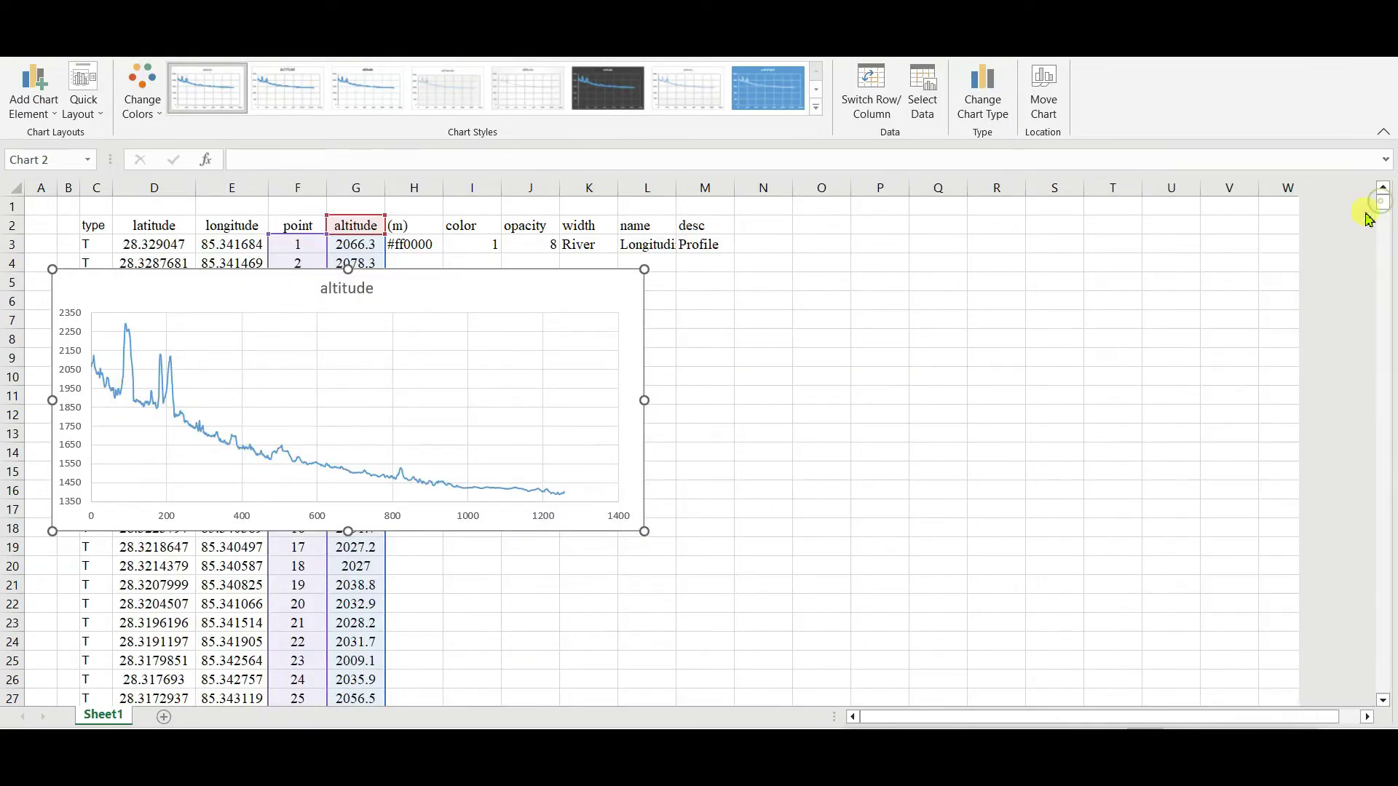
click(1333, 7)
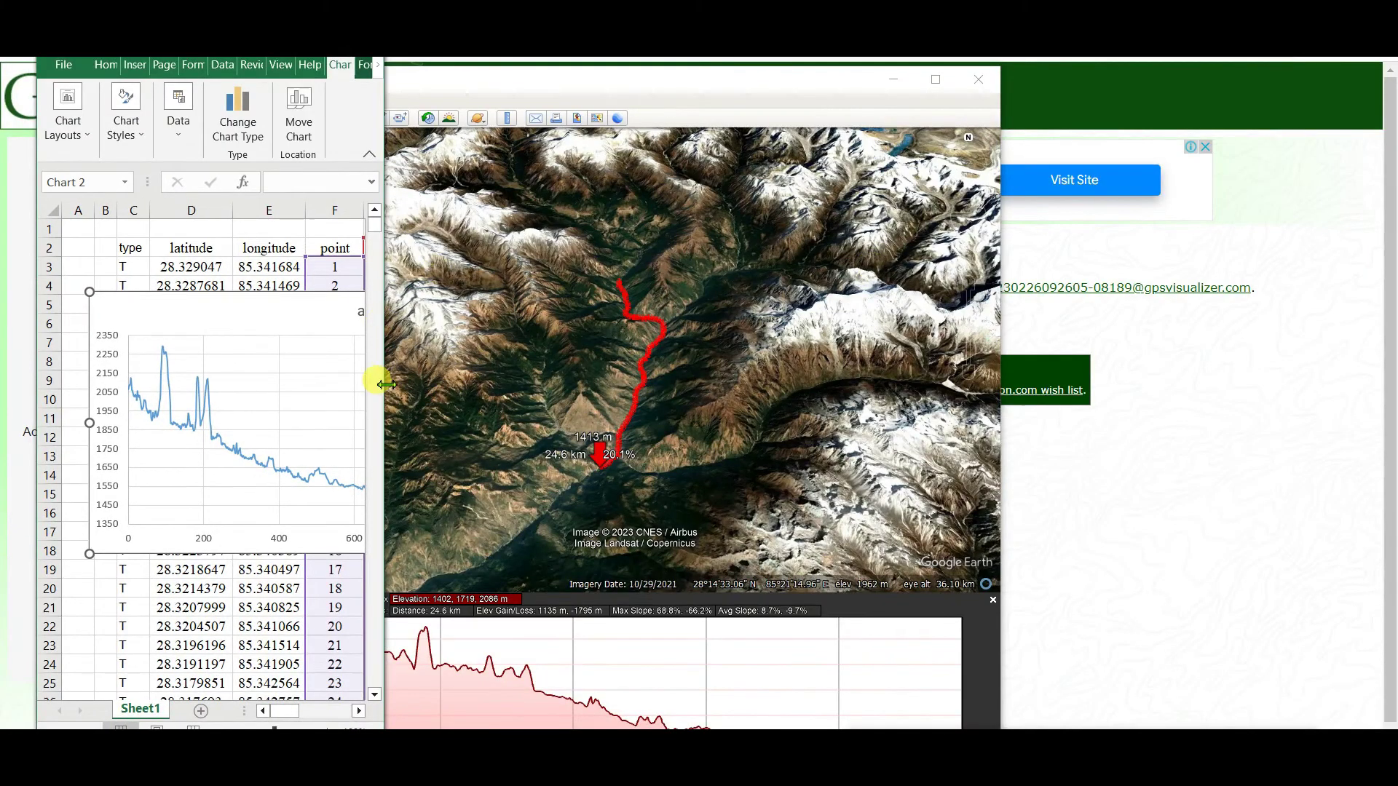
- Move Google Earth to the right and widen Excel to show the chart past 1200 points
drag(706, 80, 1098, 15)
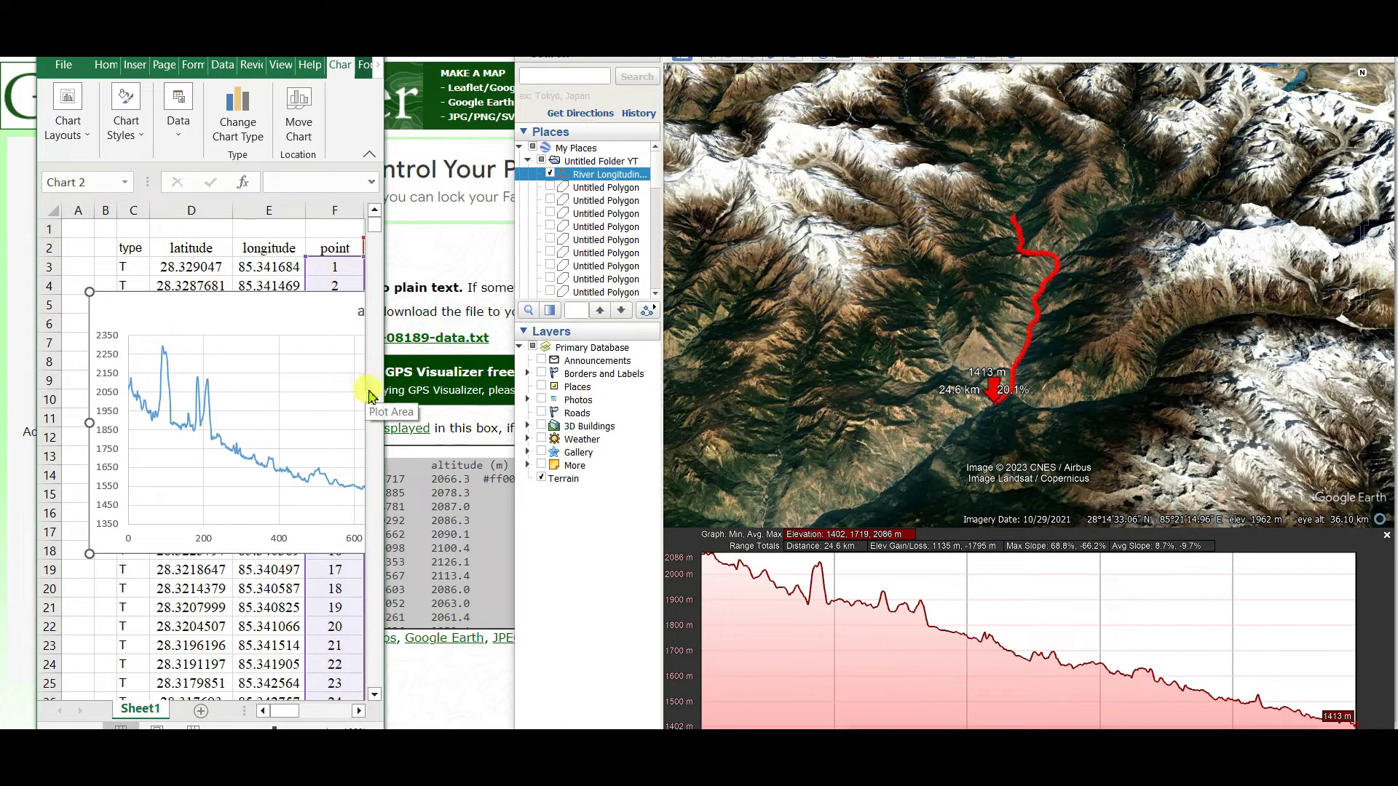
drag(541, 390, 645, 399)
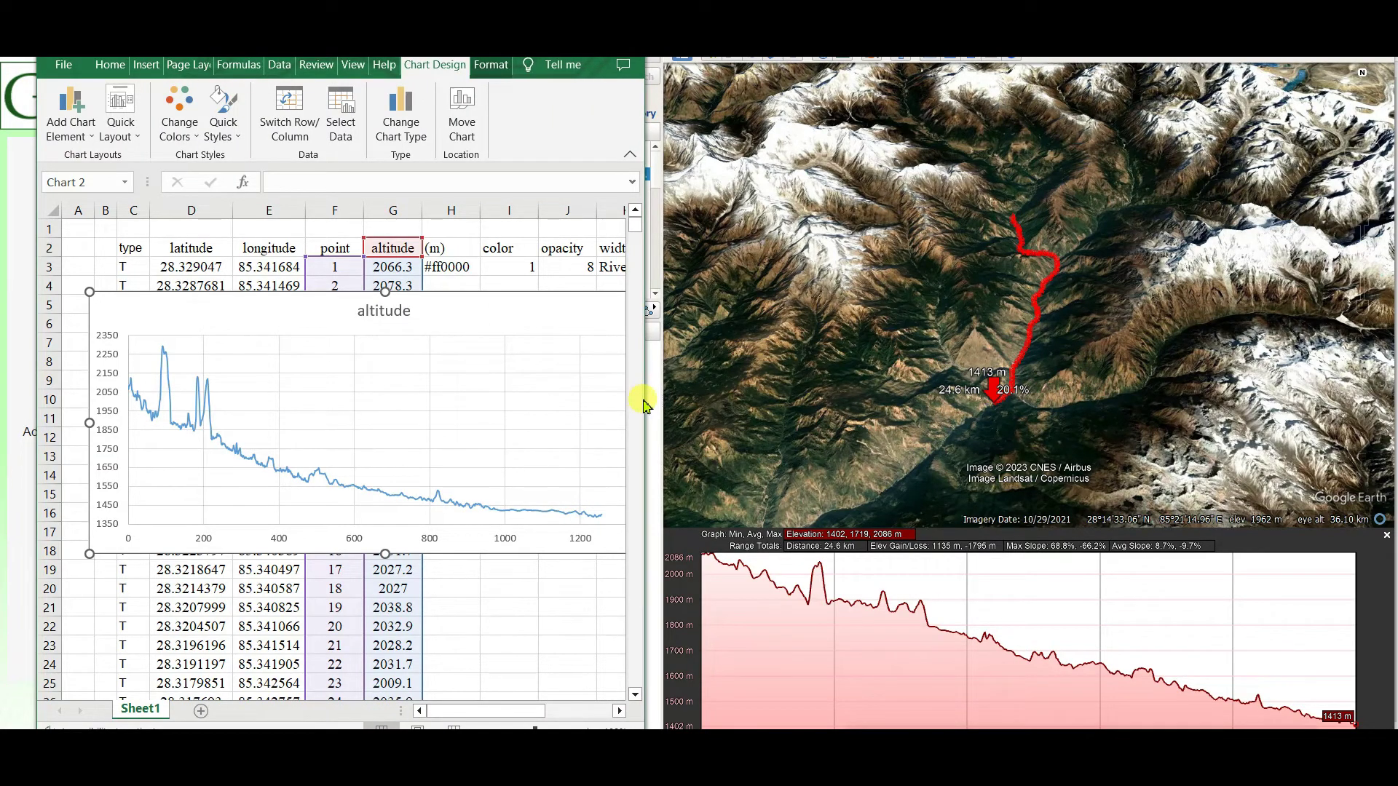